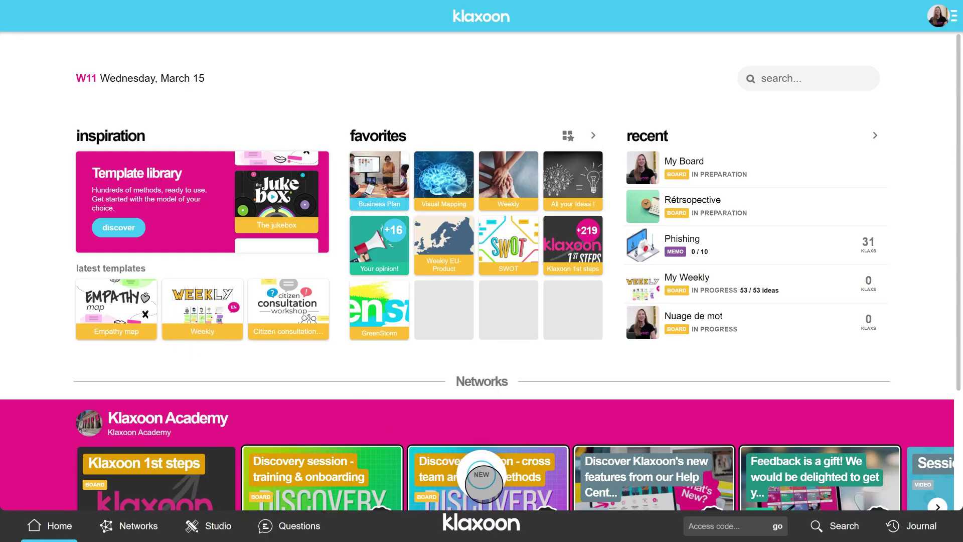
- Create a new blank board titled 'My Board' from the NEW menu
left_click(482, 476)
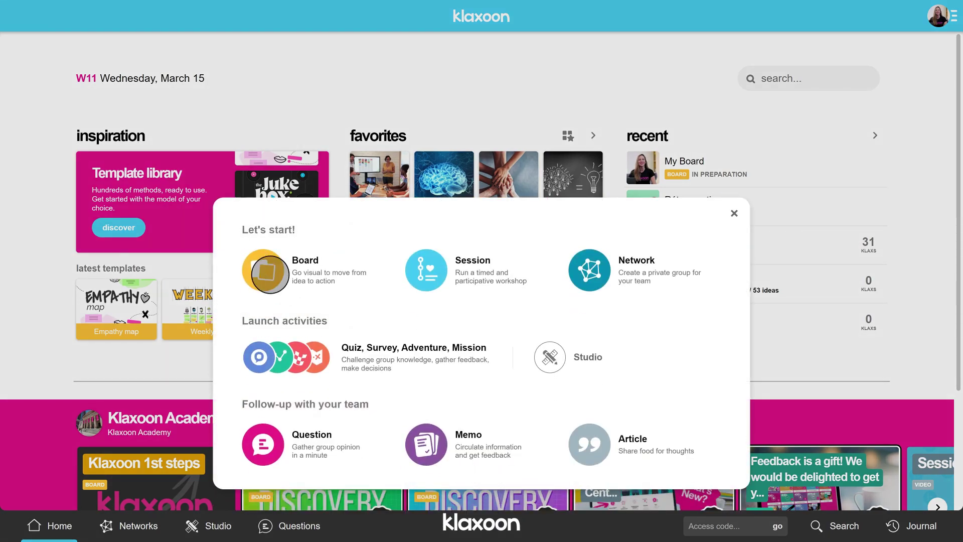
left_click(269, 272)
type("My Board")
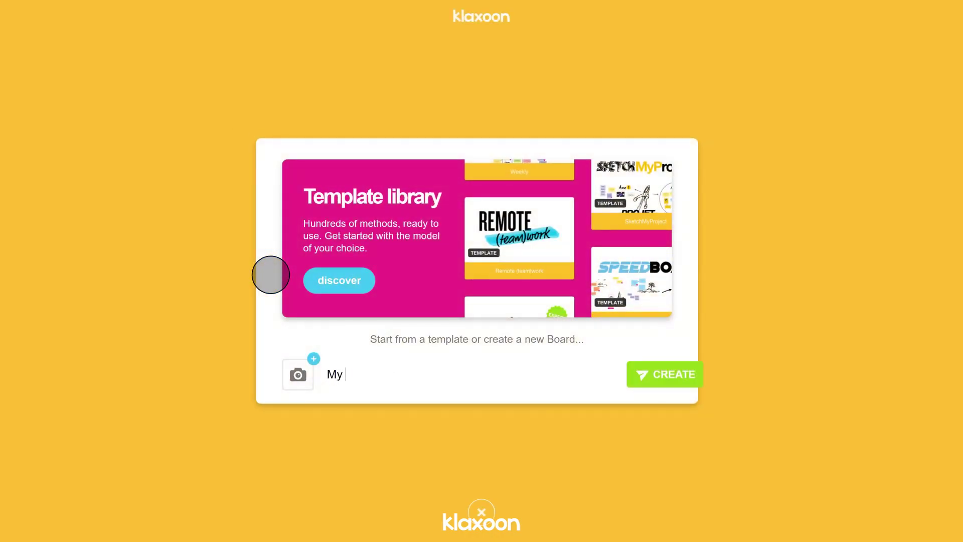
left_click(670, 376)
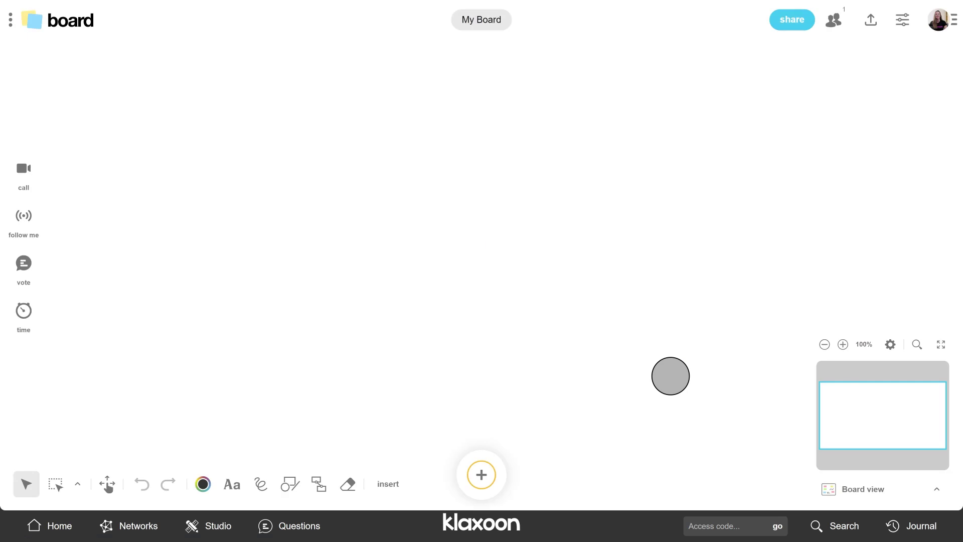
- Search the template library for 'Weekly' and insert that template into My Board
left_click(388, 483)
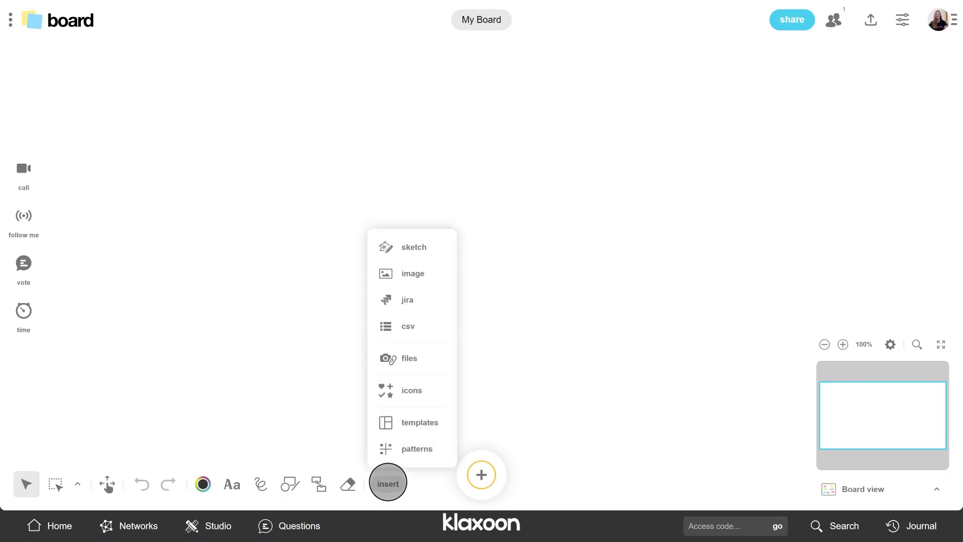
left_click(410, 422)
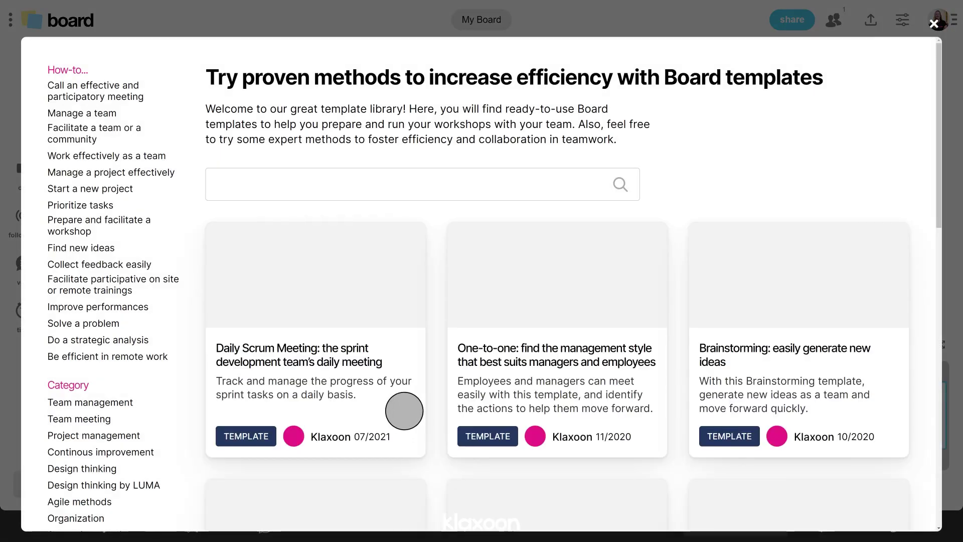
left_click(224, 182)
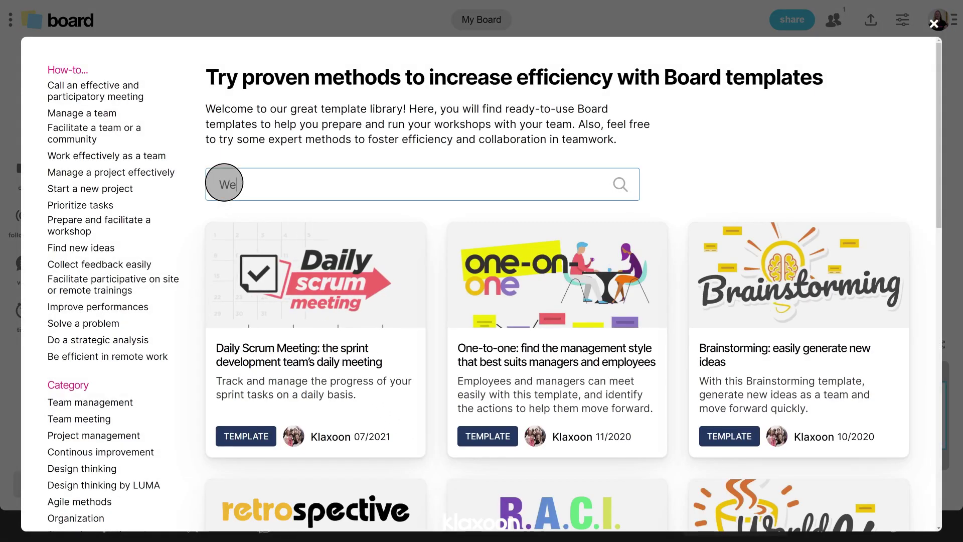
type("Weekly")
left_click(275, 228)
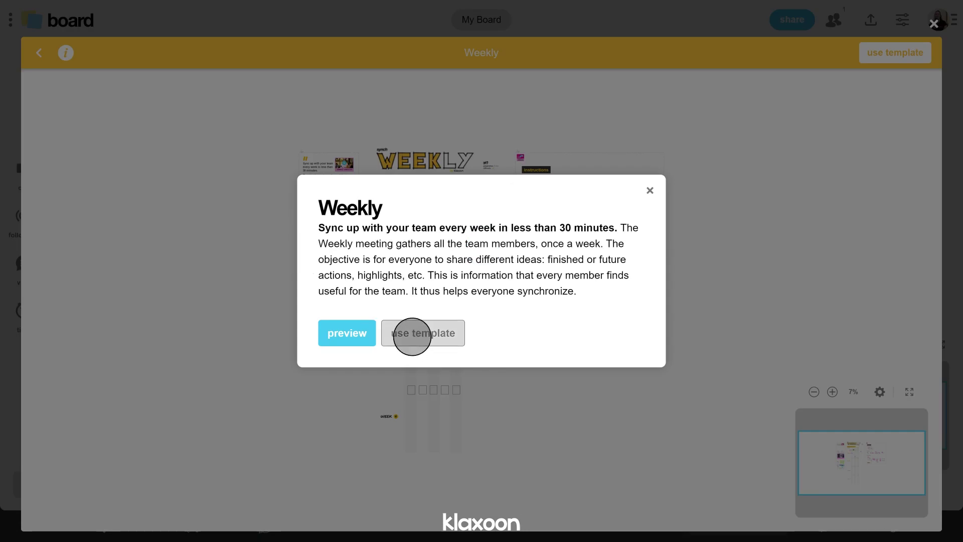
left_click(412, 335)
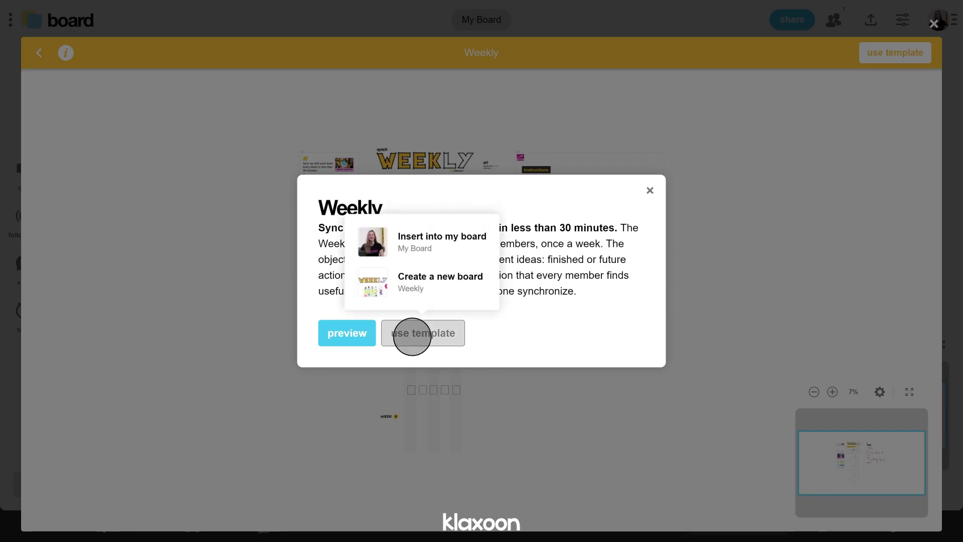
left_click(441, 243)
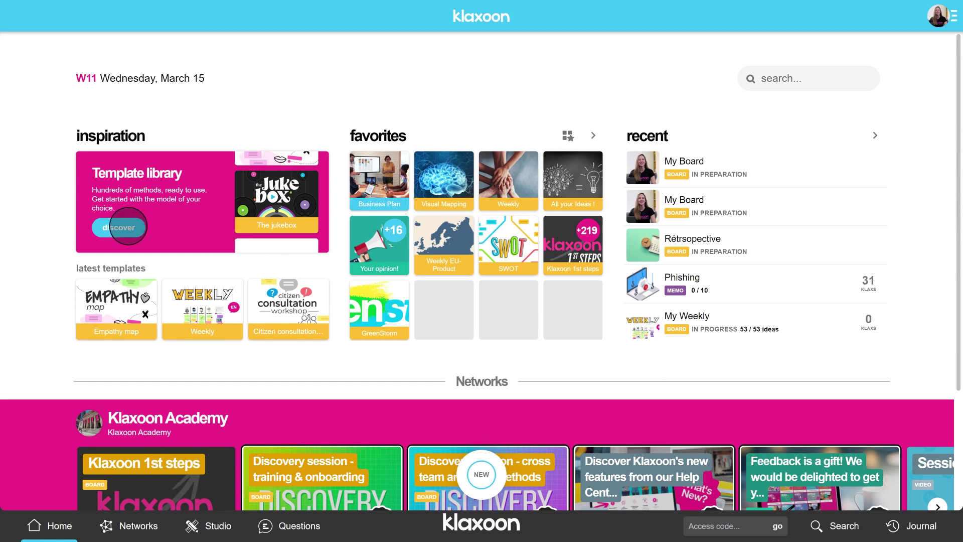
- Browse the template library's Project management and Find new ideas categories
left_click(127, 226)
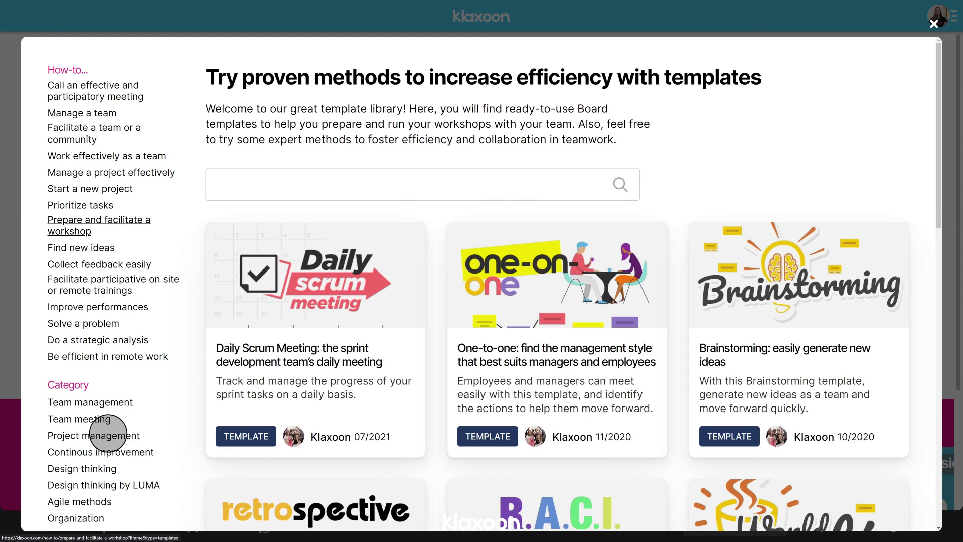
left_click(108, 434)
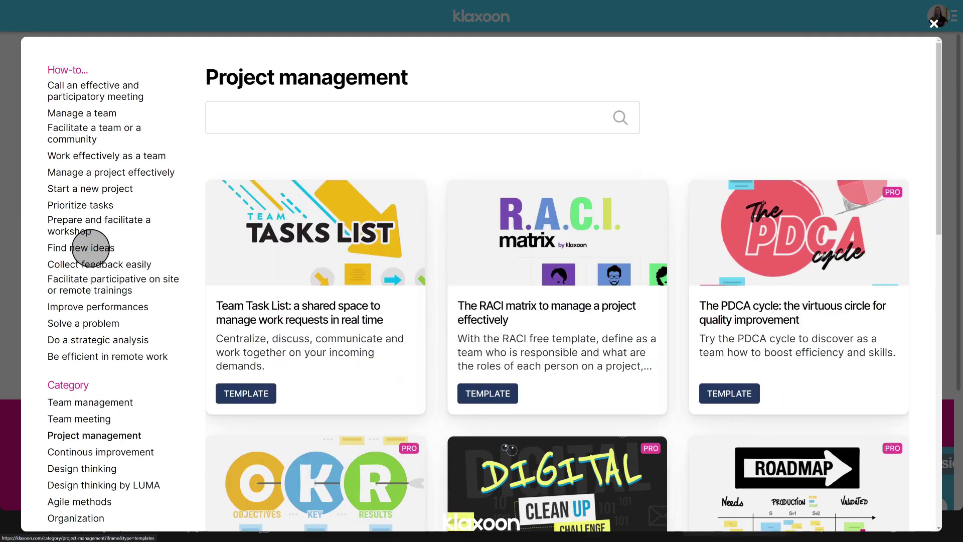
left_click(90, 248)
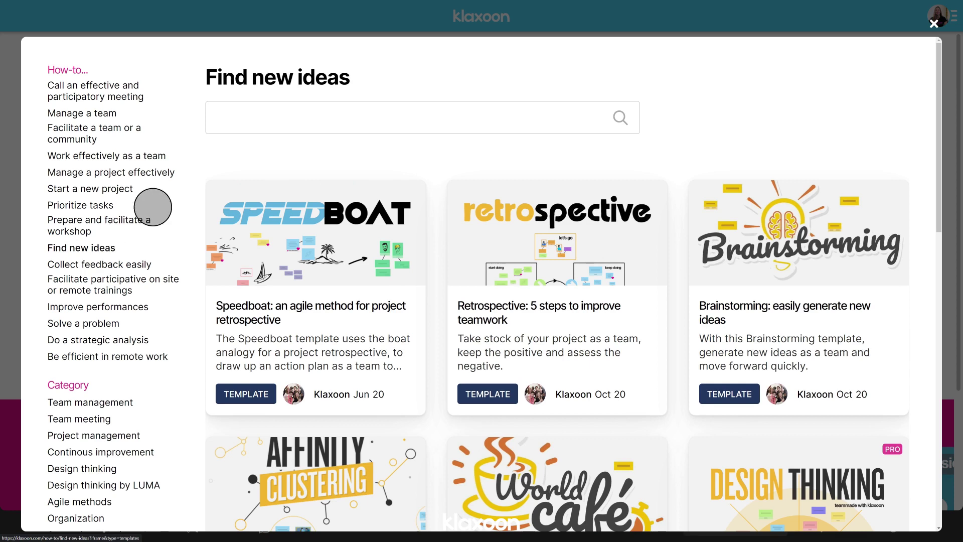
- Search 'Week' and open the full board preview of the Weekly template
left_click(277, 125)
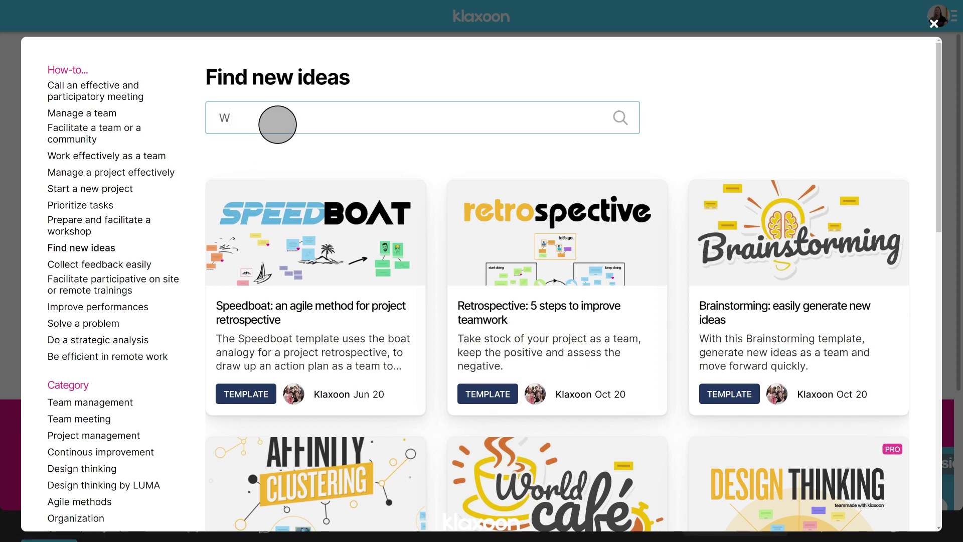
type("Weekly")
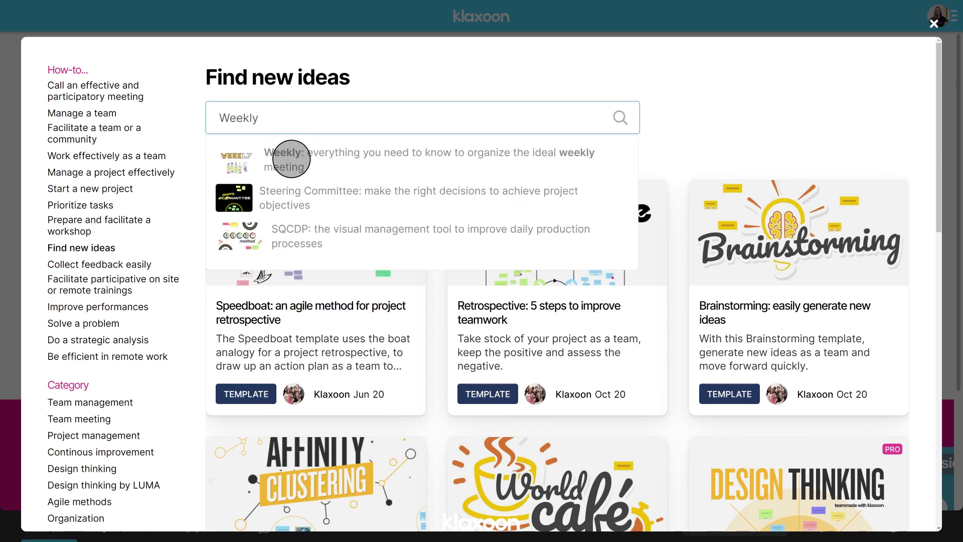
left_click(291, 157)
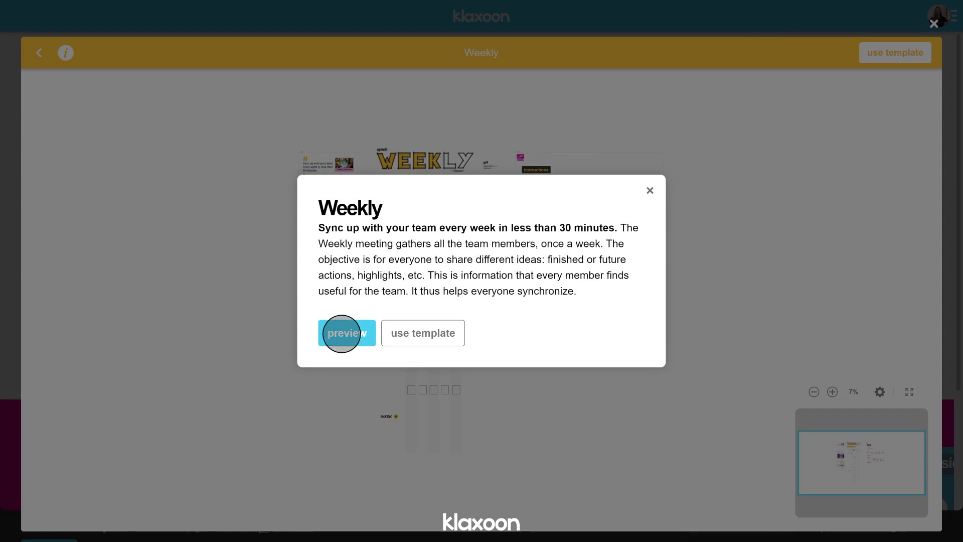
left_click(343, 333)
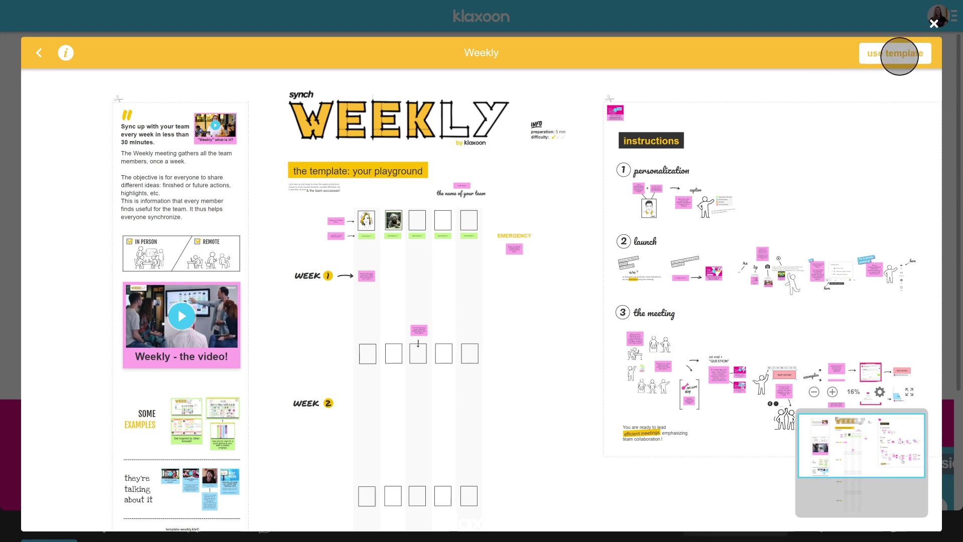
- Start a board from the Weekly template, name it 'My Weekly' and create it
left_click(900, 56)
type("My Weekly")
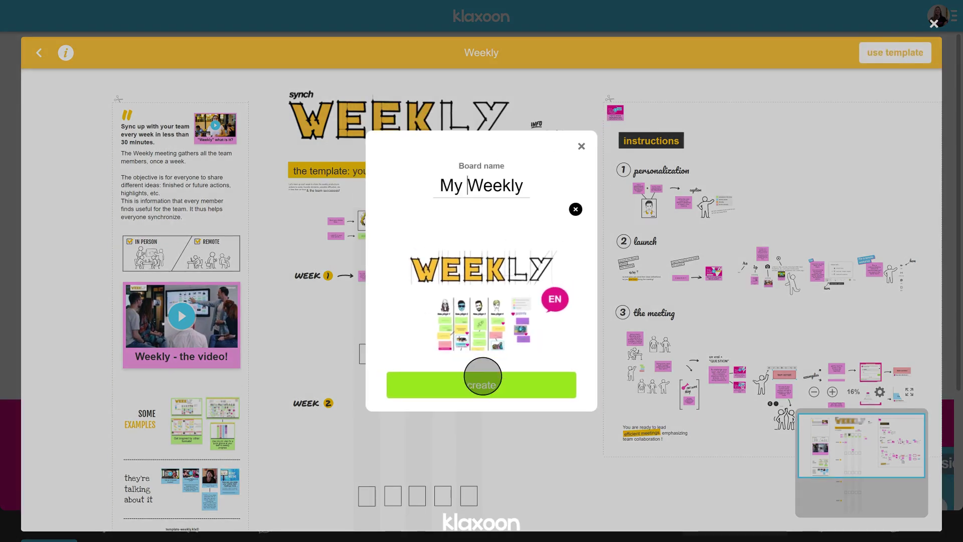
left_click(483, 386)
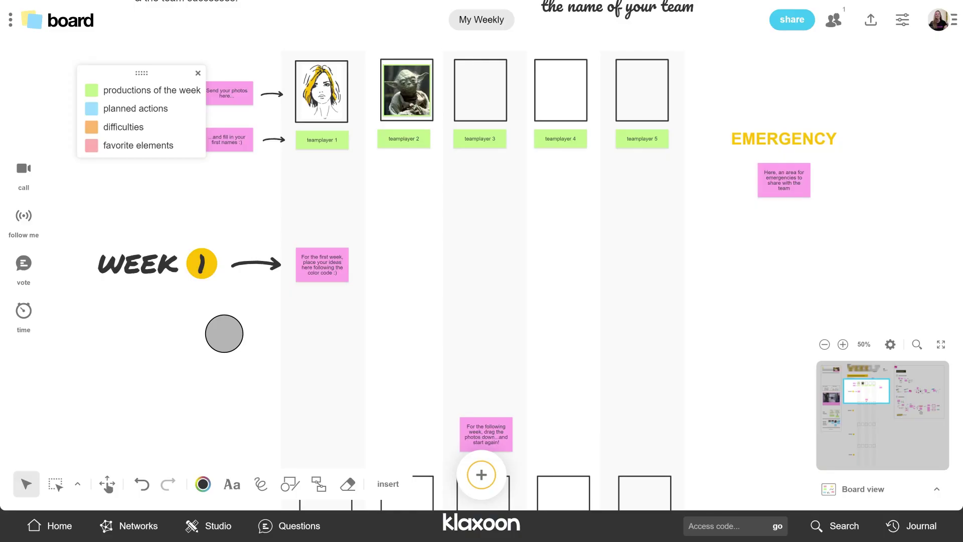
- Post a text idea reading 'Hello!' on the board
left_click(481, 474)
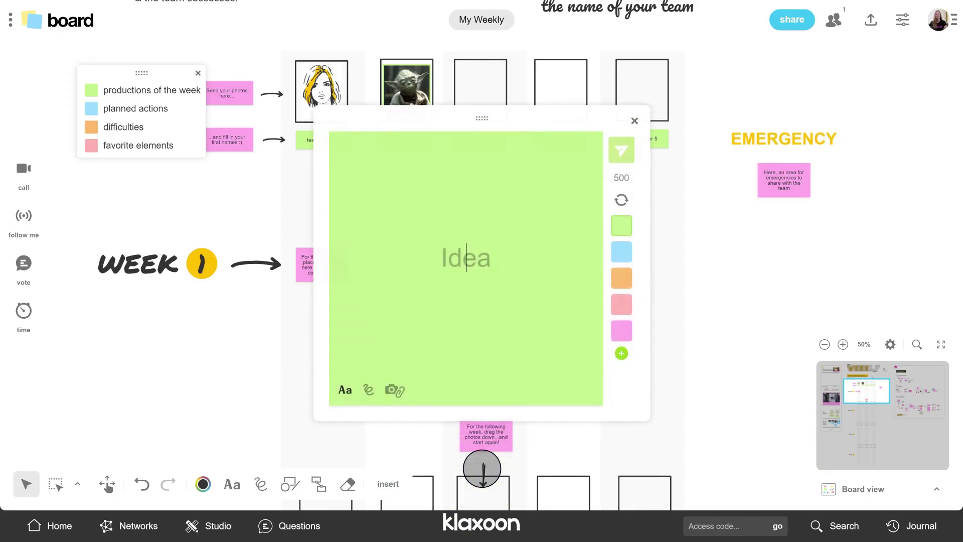
type("Hello!")
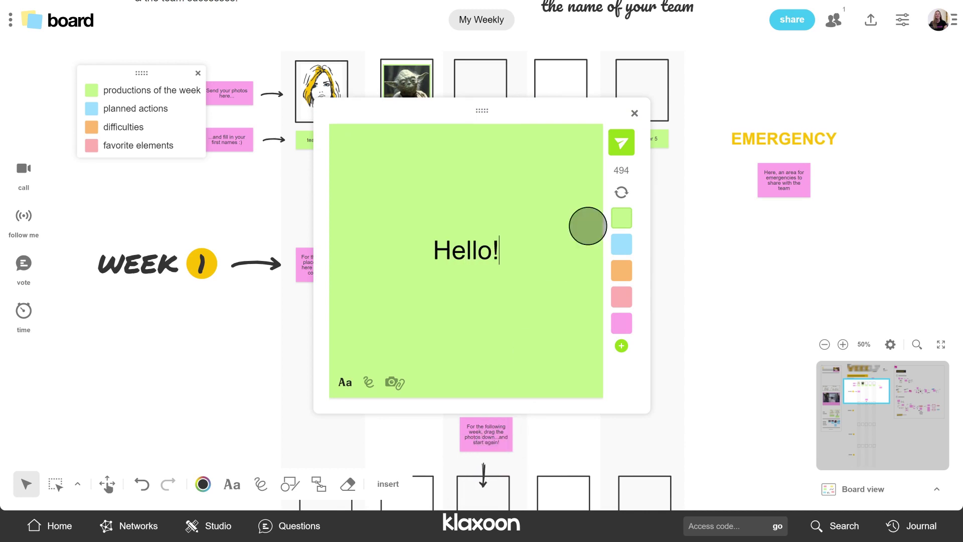
left_click(626, 141)
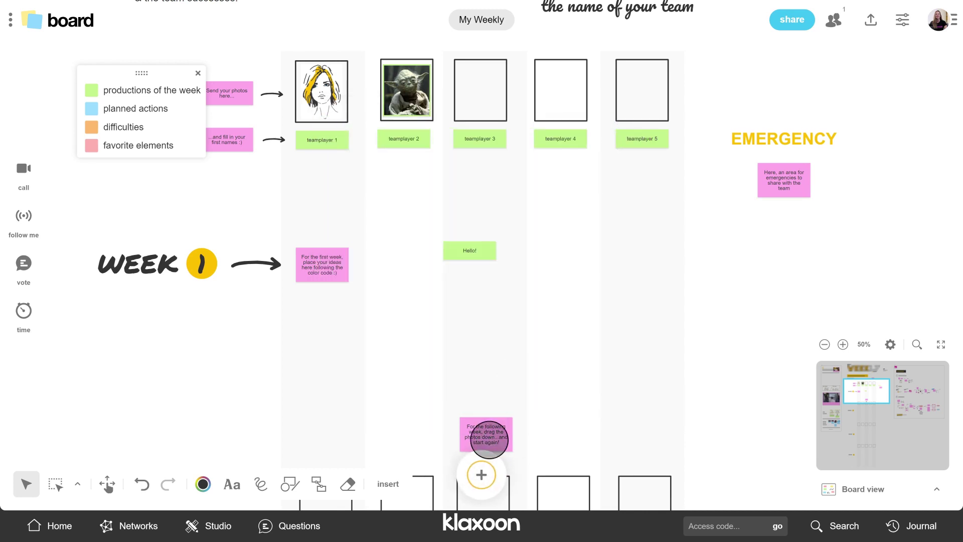
- Post a freehand sketch of a sun with a circle and five rays as an idea
left_click(480, 473)
left_click(368, 382)
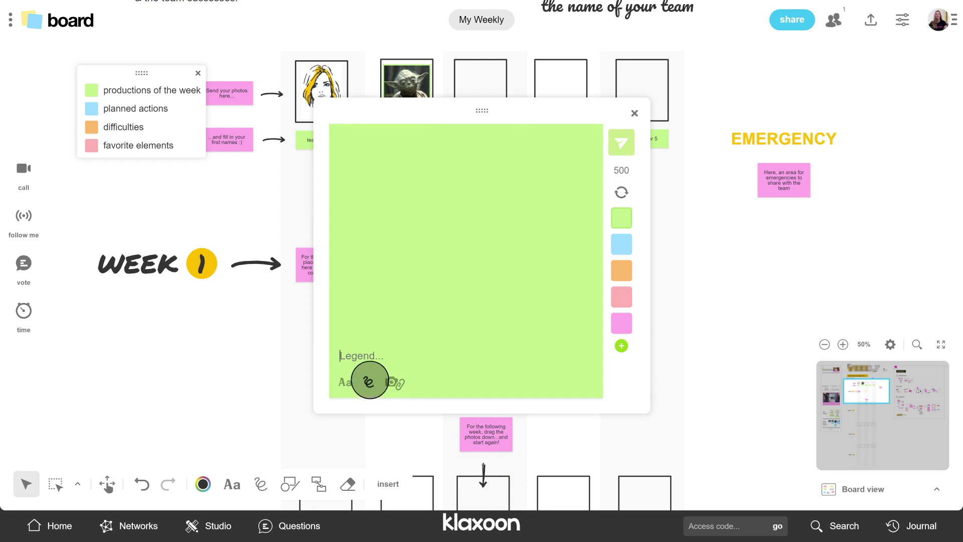
left_click_drag(456, 217, 454, 220)
mouse_move(460, 208)
left_mouse_down()
mouse_move(458, 166)
mouse_move(403, 180)
left_mouse_up()
left_click_drag(413, 253, 371, 256)
left_click_drag(434, 267, 402, 287)
left_click_drag(449, 276, 444, 312)
left_click_drag(484, 307, 471, 272)
left_click(622, 143)
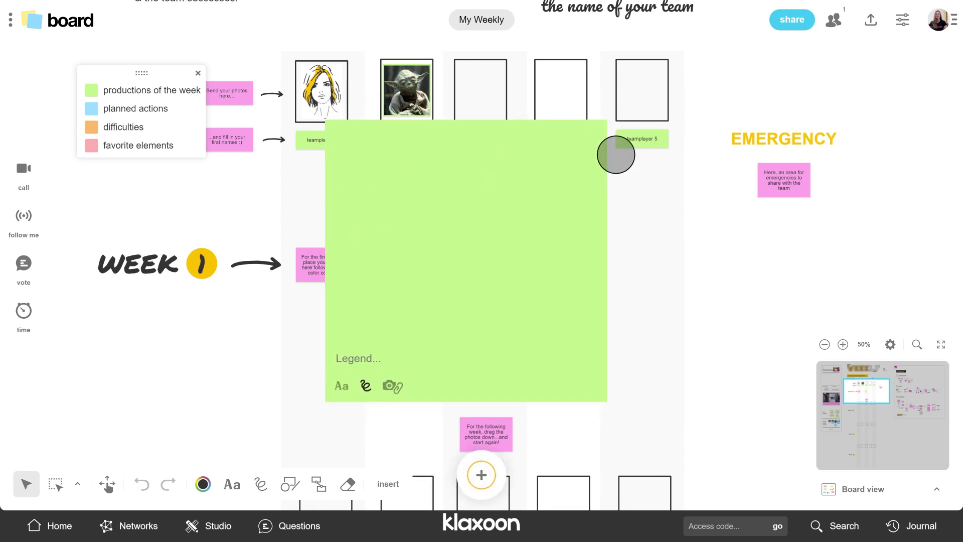
- Post an idea with a photo attached from the computer
left_click(482, 473)
left_click(395, 382)
left_click(449, 253)
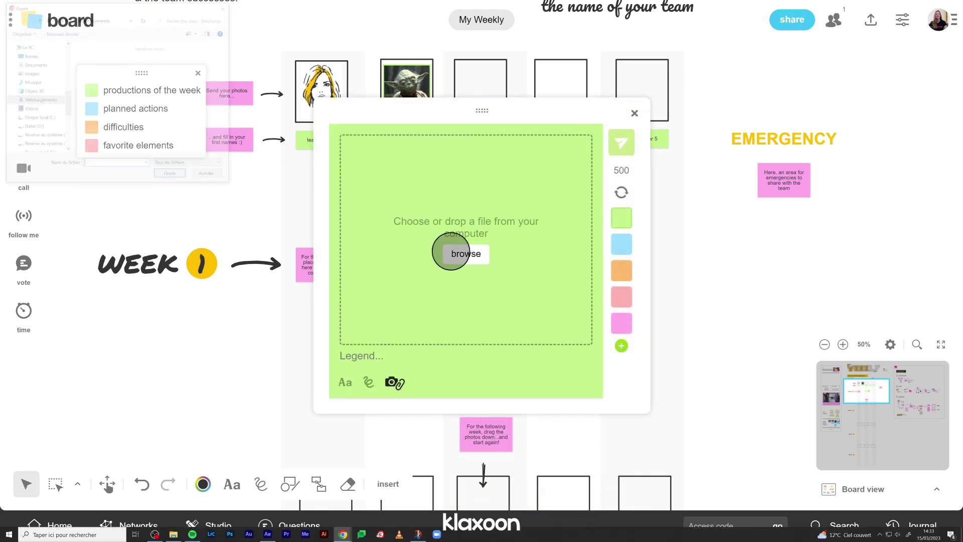
left_click(172, 176)
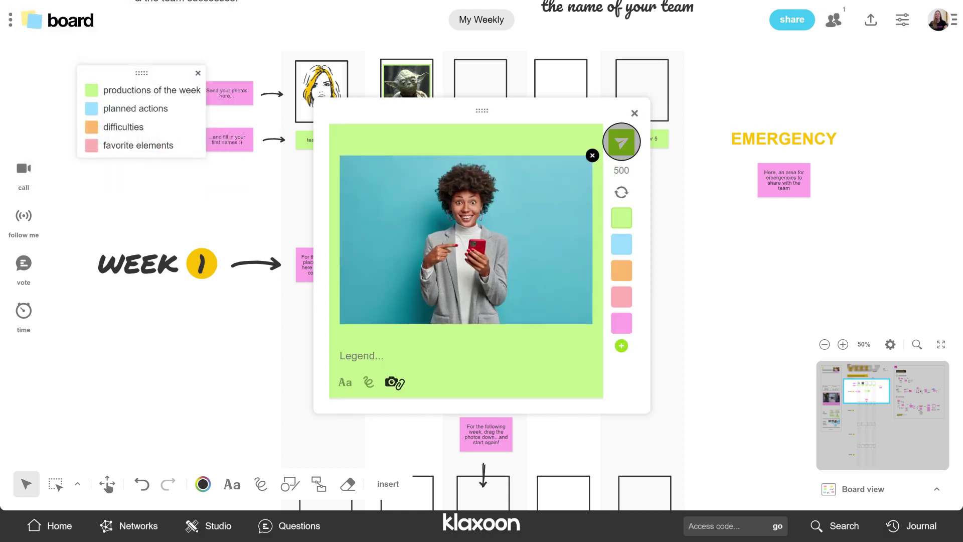
left_click(621, 141)
- Drop a PDF onto the board, then rearrange the PDF card and GIF
left_click_drag(621, 140, 436, 370)
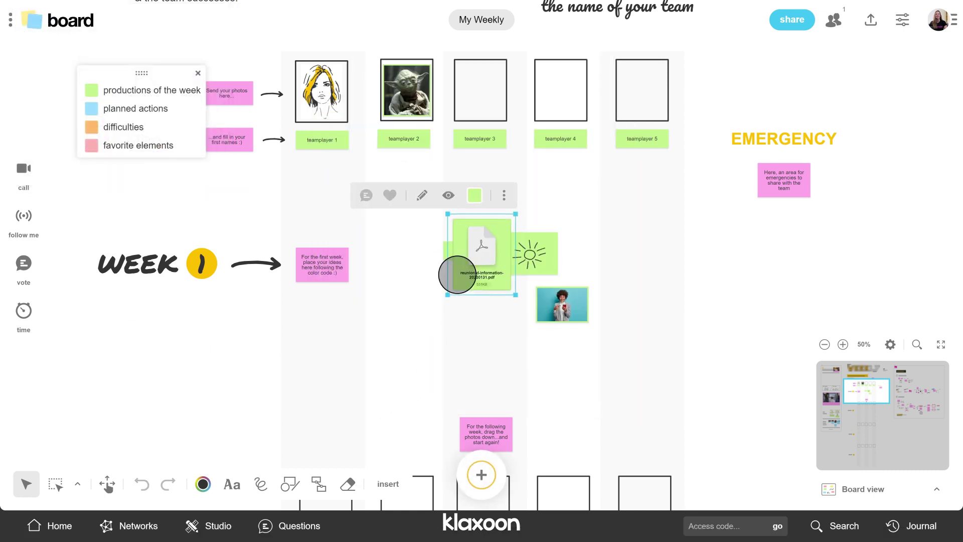
left_click_drag(460, 263, 384, 319)
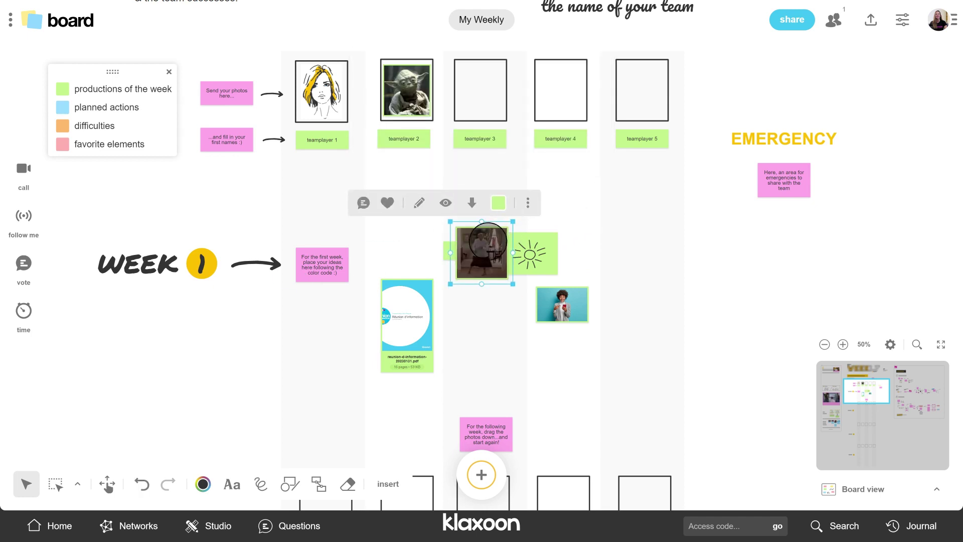
left_click_drag(482, 252, 555, 197)
scroll(558, 192, "up", 2)
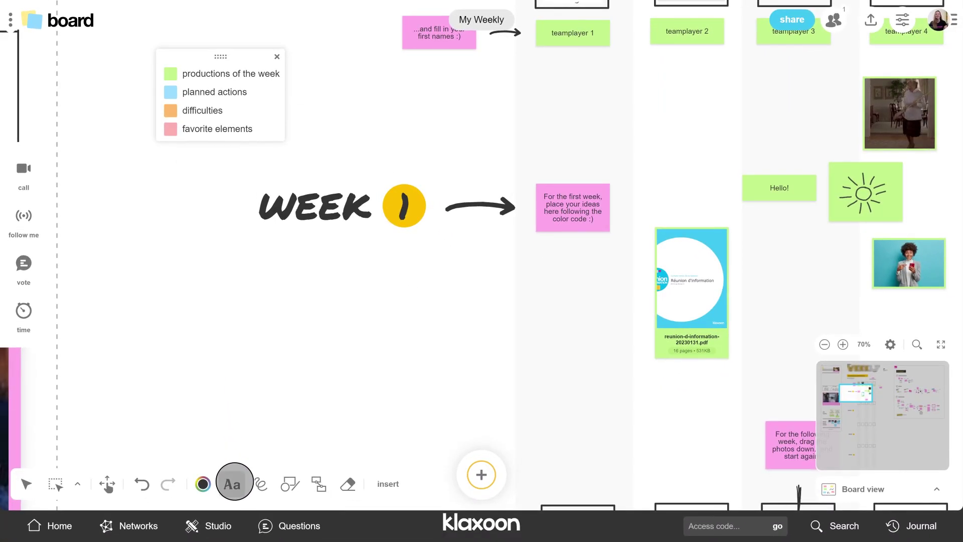
- Add a pink 'HELLO!' text in the Bebas Neue font
left_click(226, 317)
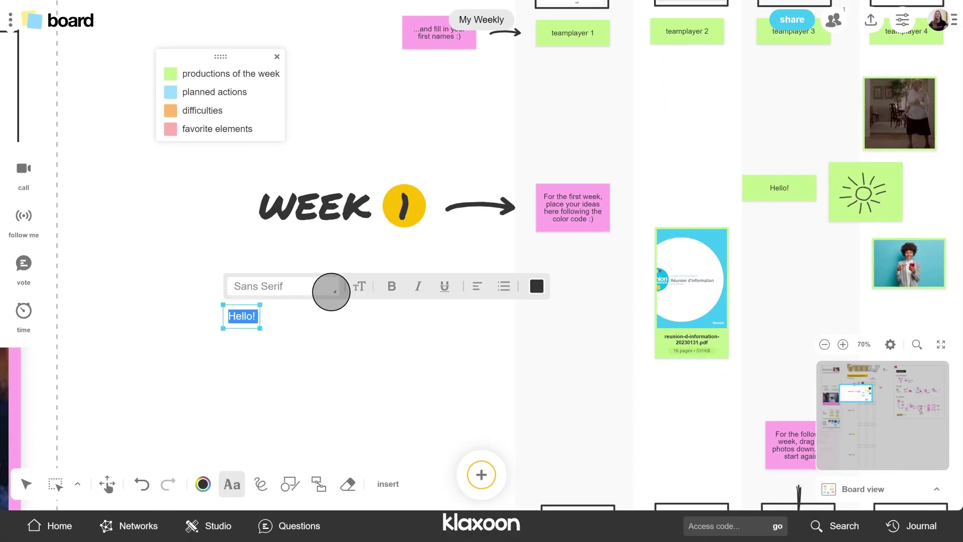
left_click(333, 290)
left_click(273, 386)
left_click(537, 286)
left_click(535, 340)
type("HELLO!")
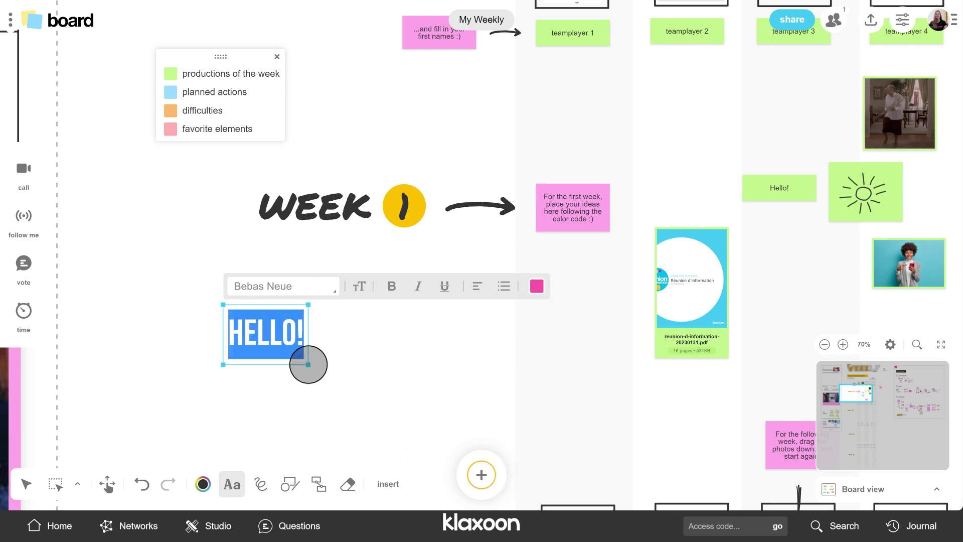
left_click(344, 388)
- Draw a heart left of HELLO! and frame both in a rectangle
left_click(261, 483)
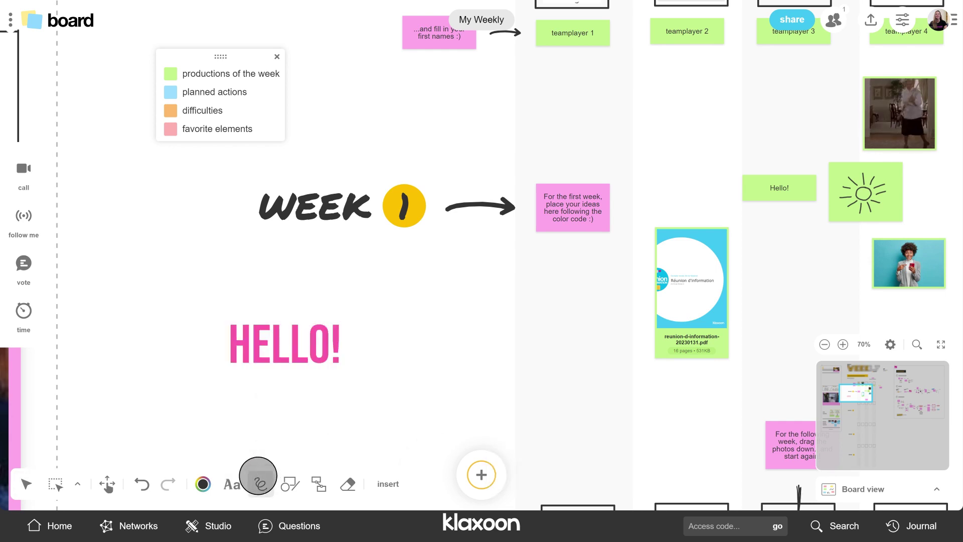
left_click_drag(191, 343, 209, 354)
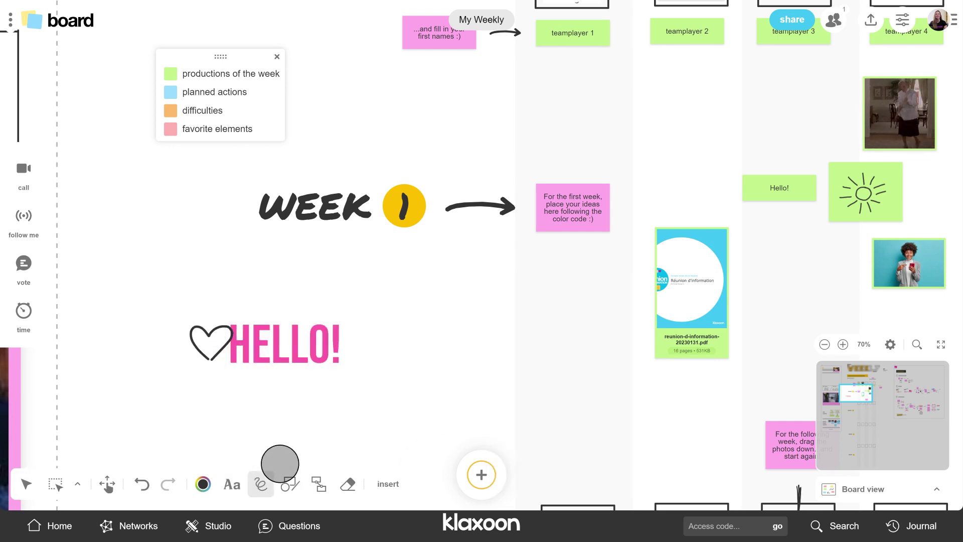
left_click(290, 484)
left_click(291, 421)
left_click_drag(182, 312, 354, 376)
- Draw a closed six-point chevron outline above the framed HELLO!
left_click(289, 483)
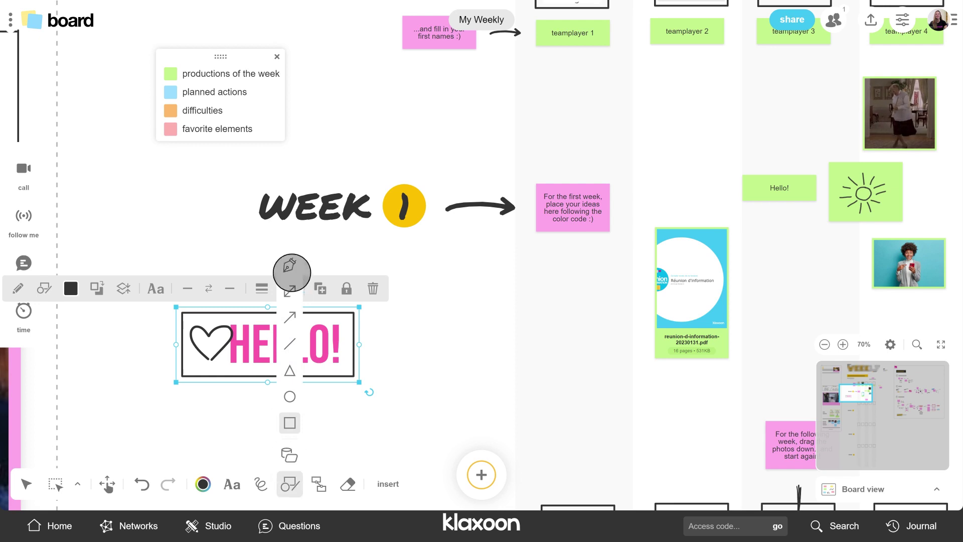
left_click(292, 265)
left_click(294, 296)
left_click(318, 275)
left_click(293, 255)
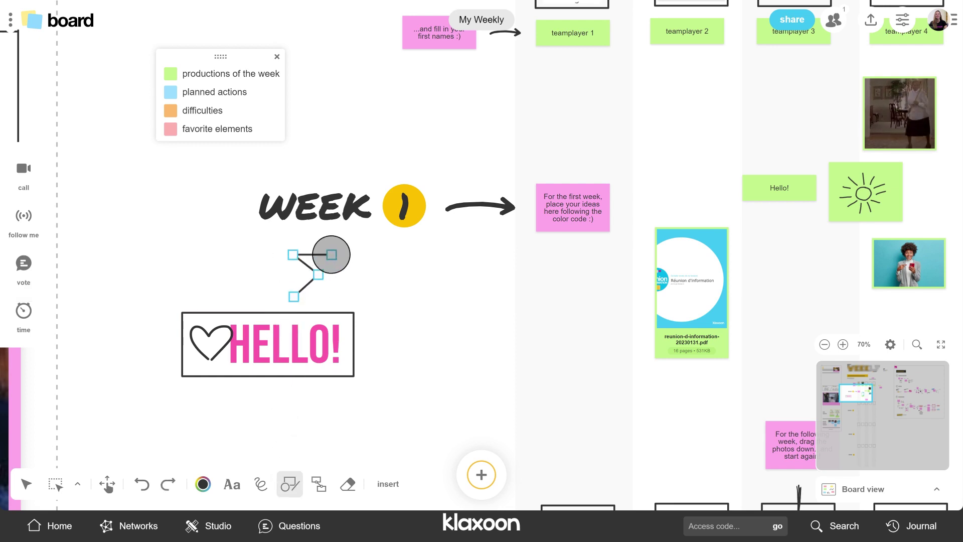
left_click(332, 255)
left_click(350, 277)
left_click(325, 303)
left_click(294, 297)
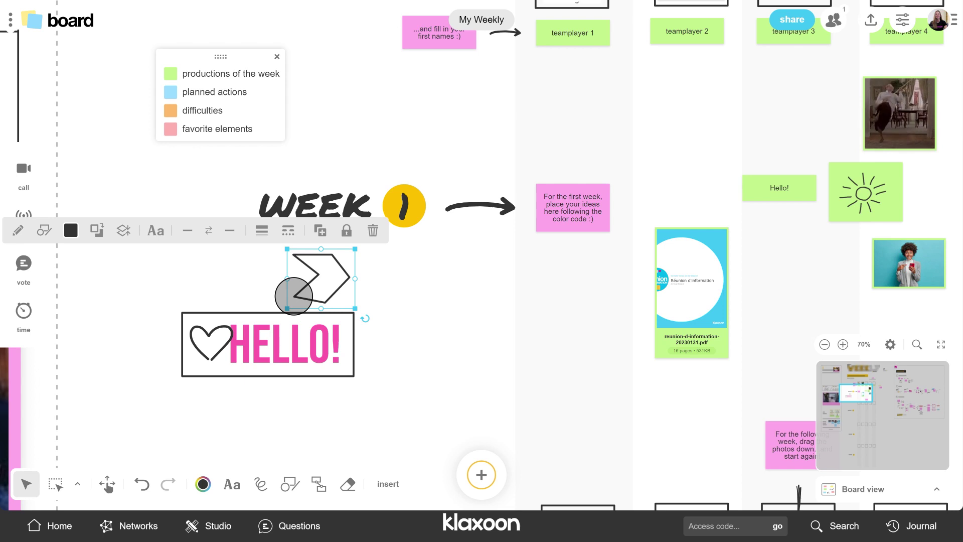
- Marquee-select the framed HELLO! and chevron and group them together
left_click(57, 484)
left_click_drag(121, 395, 428, 240)
left_click(271, 226)
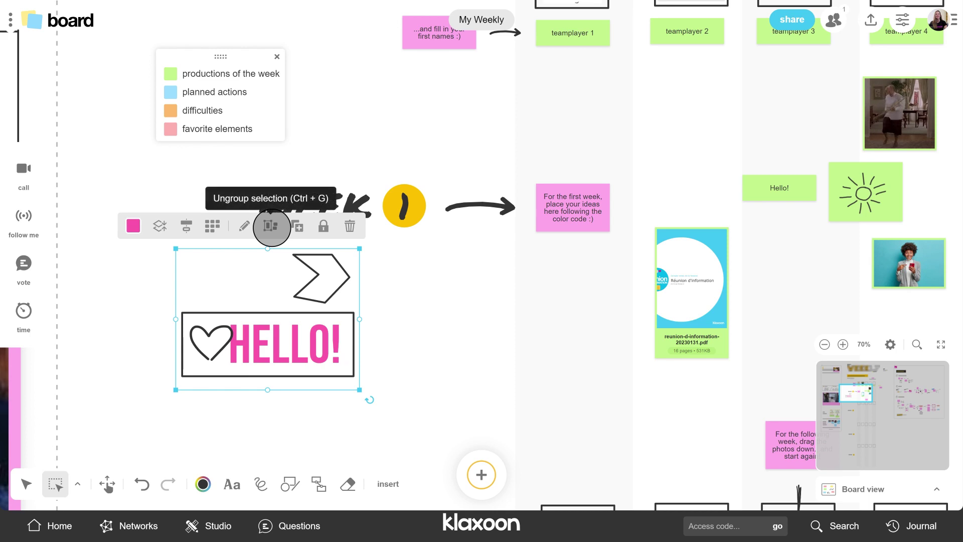
left_click(324, 230)
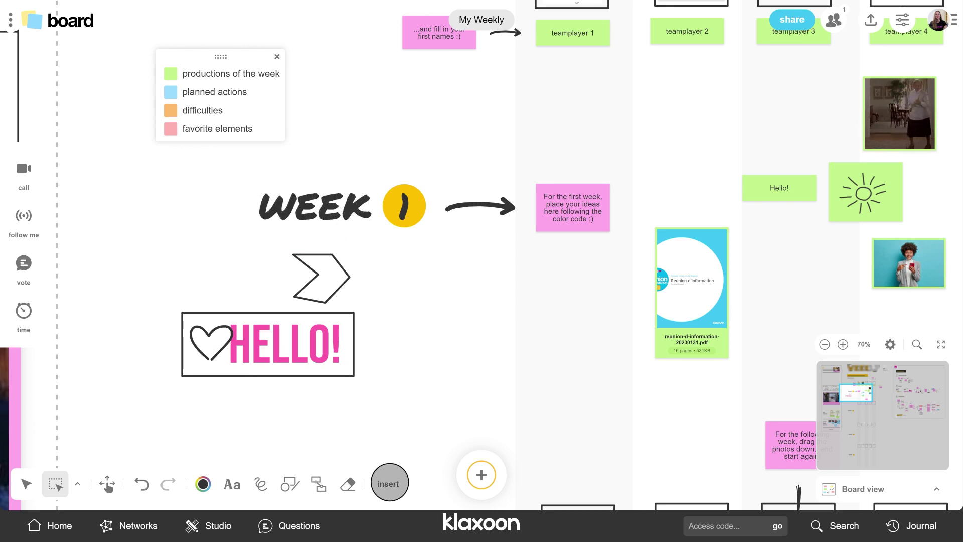
left_click(388, 483)
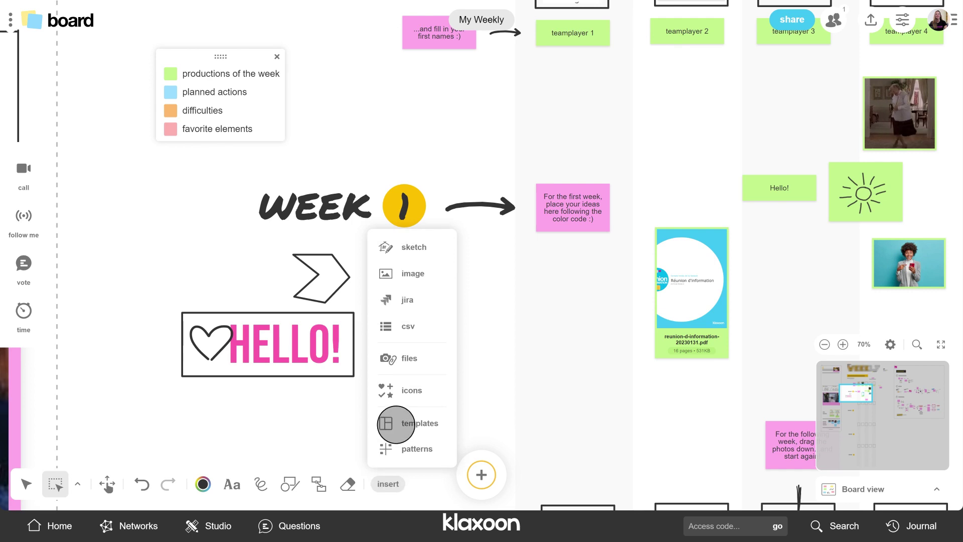
left_click(396, 424)
- Browse the pattern library's Methods, Tables and Backgrounds categories
left_click(935, 24)
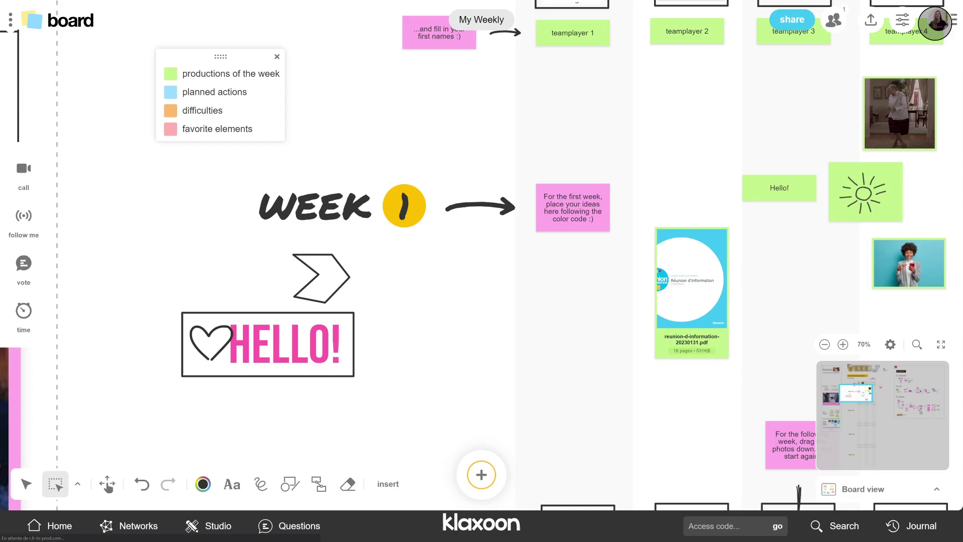
left_click(385, 483)
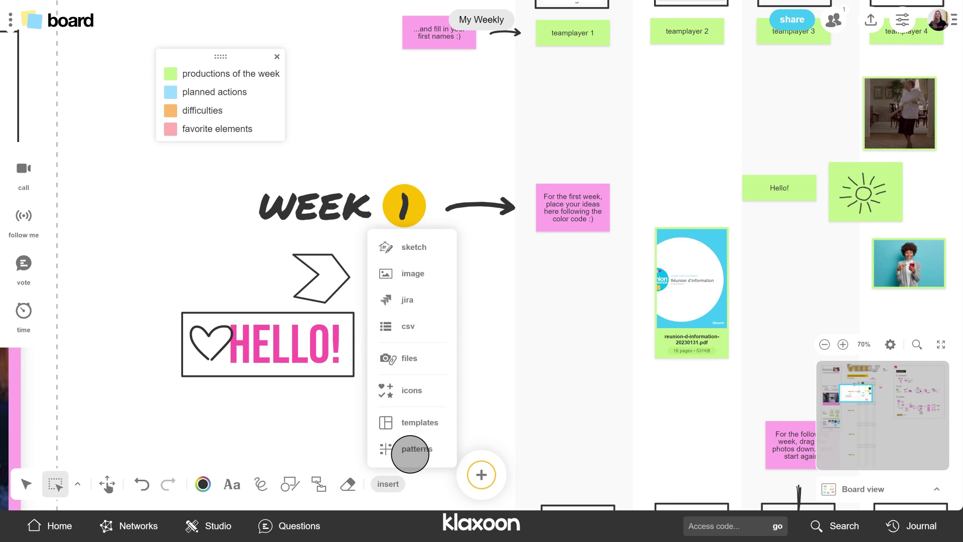
left_click(410, 450)
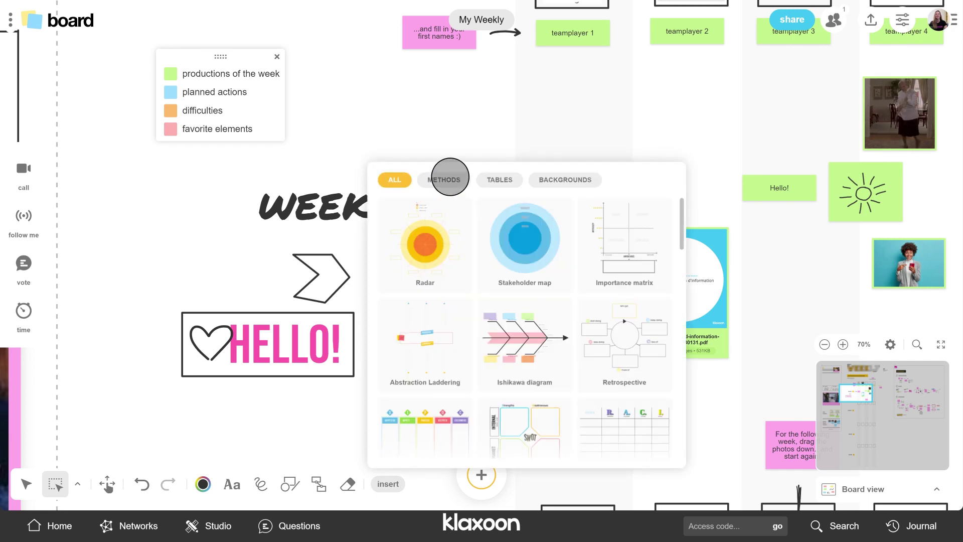
left_click(450, 179)
left_click(508, 181)
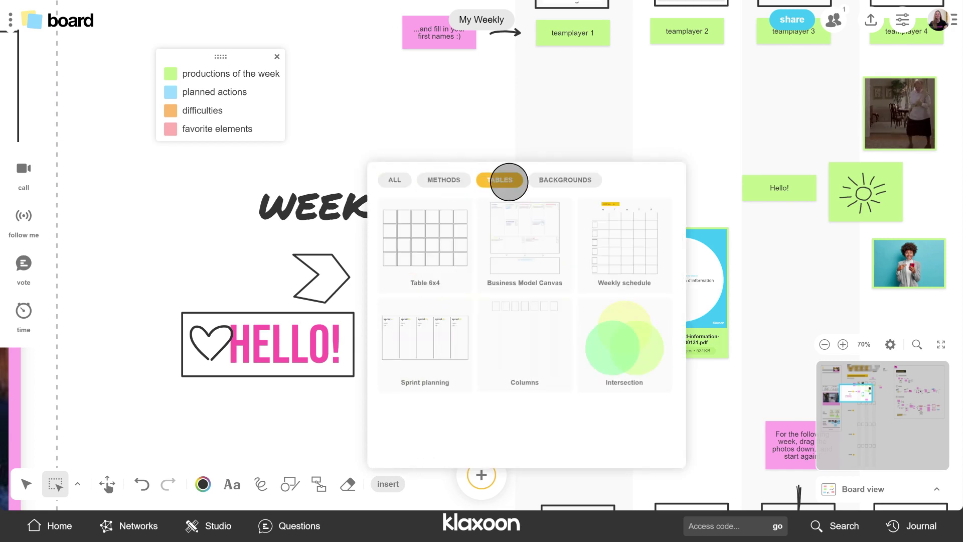
left_click(581, 178)
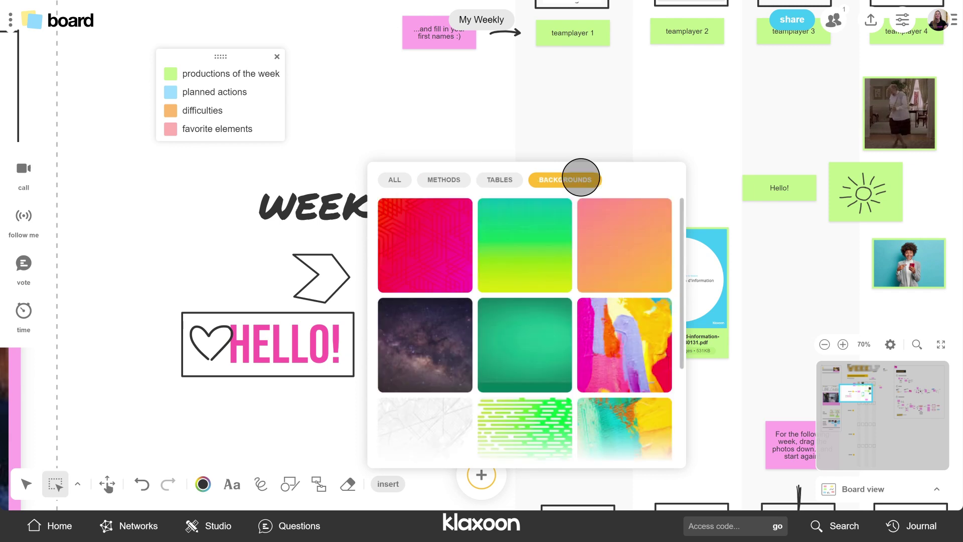
- Place the Retrospective pattern, shrinking it by its corner and moving it into position
left_click(447, 180)
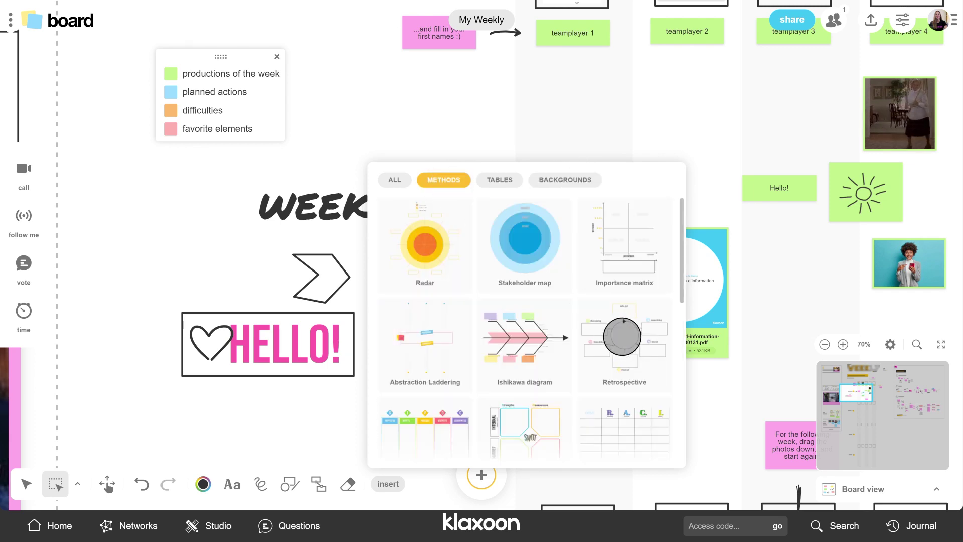
key("Escape")
left_click_drag(705, 82, 528, 271)
- Connect the Hello! note to the woman's photo with a blue dotted connector
scroll(520, 275, "up", 5)
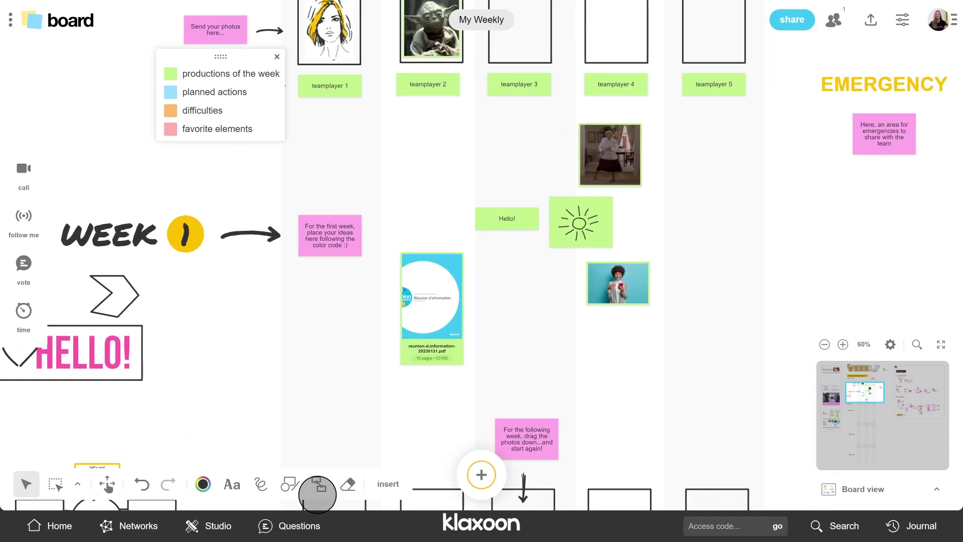
left_click(318, 485)
left_click_drag(539, 269, 567, 282)
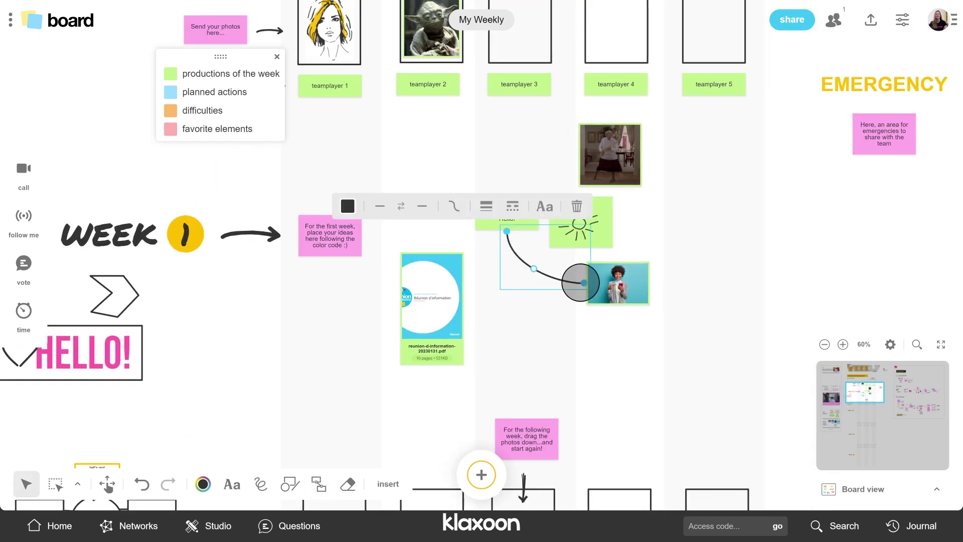
left_click(347, 206)
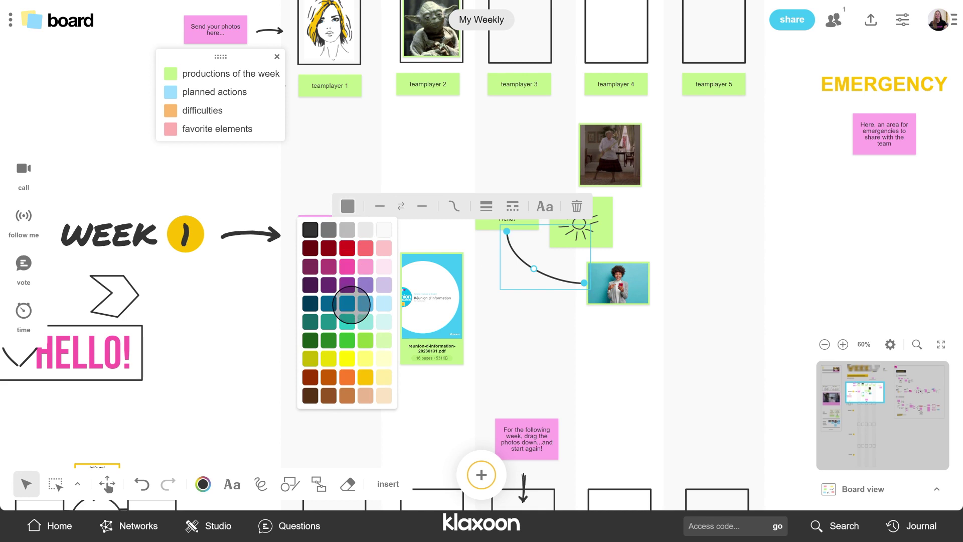
left_click(352, 304)
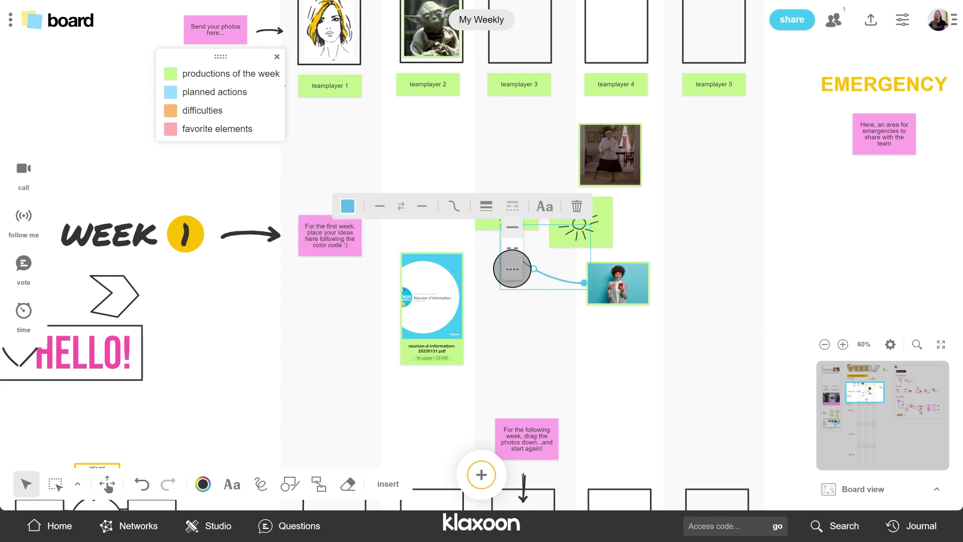
left_click(512, 269)
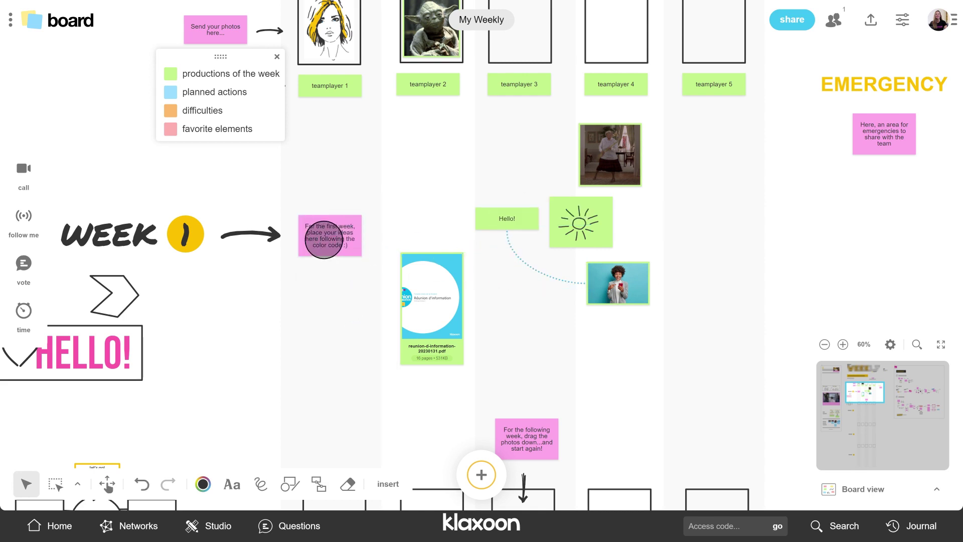
- Delete the first-week pink note and the PDF card, then show ideas in columns by colour
left_click(323, 239)
left_click(355, 191)
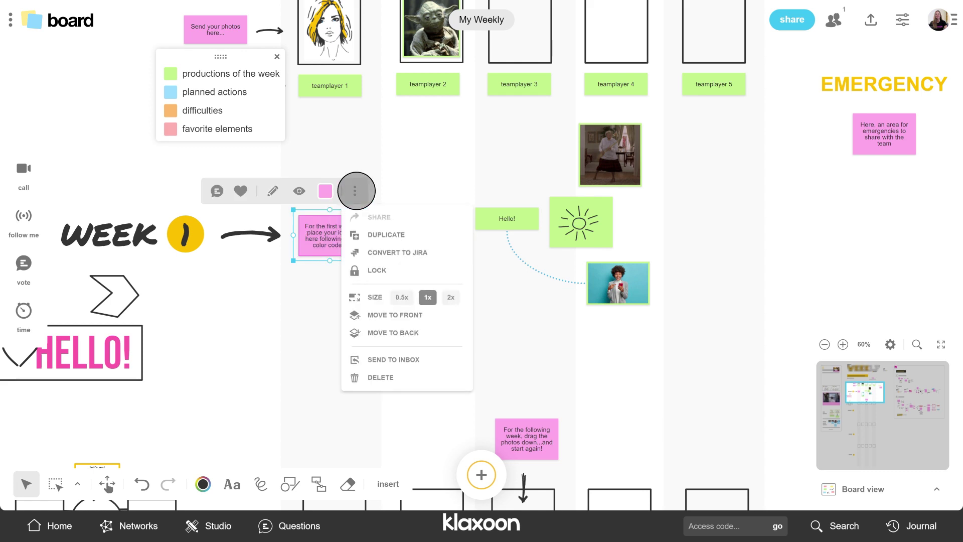
left_click(380, 377)
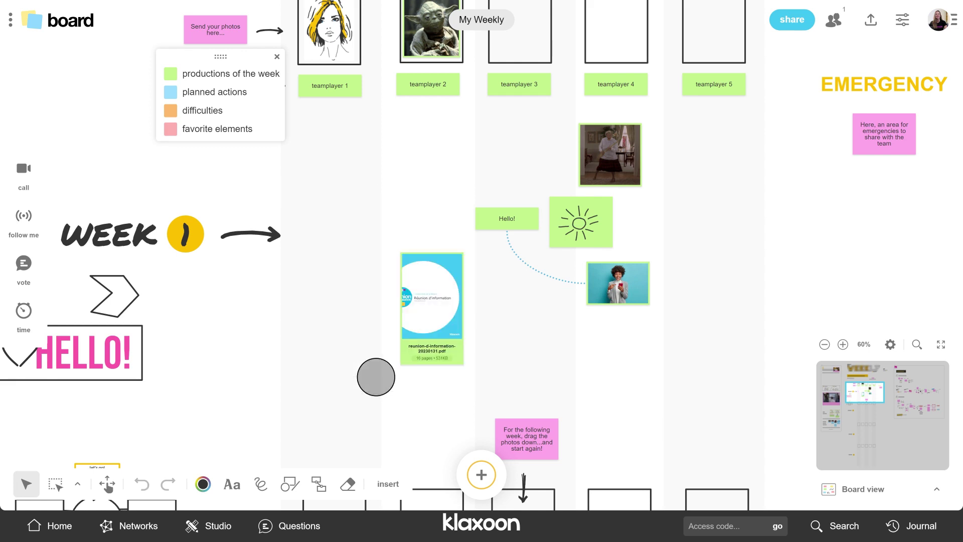
left_click(424, 296)
key("Delete")
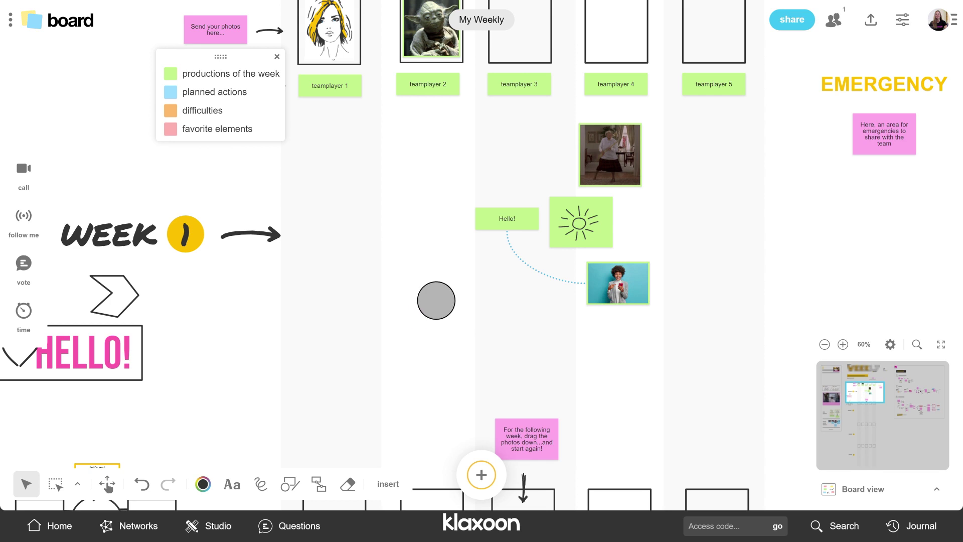
left_click(907, 491)
left_click(877, 410)
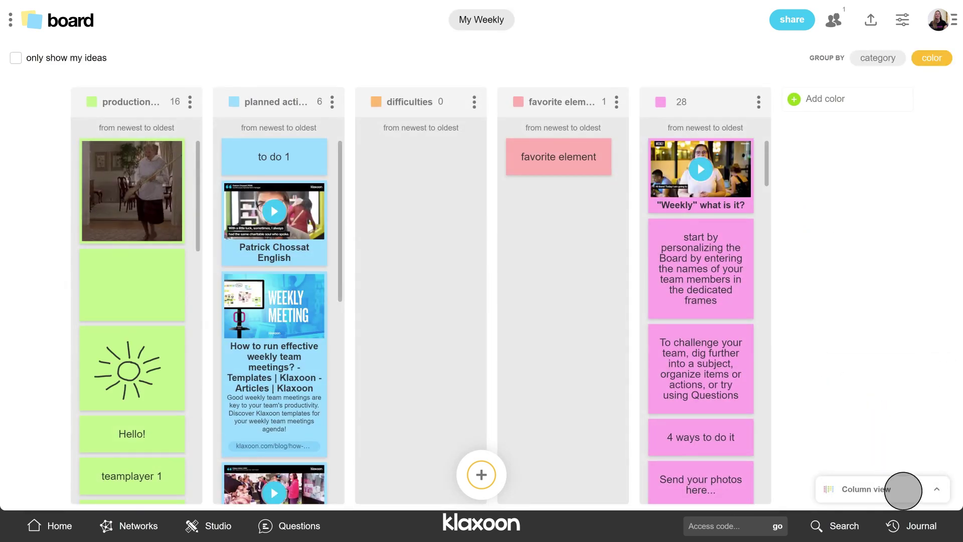
- Switch the board to List view, then back to Board view
left_click(903, 490)
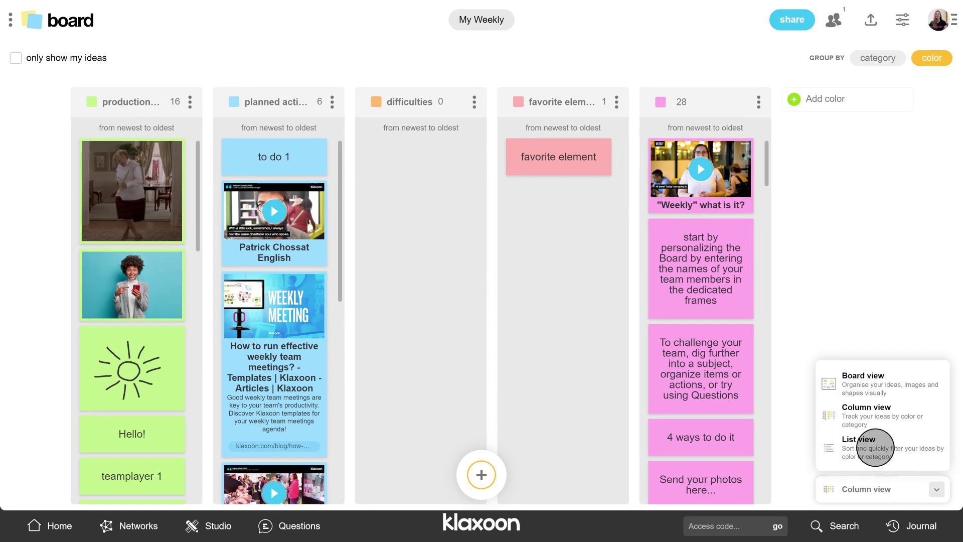
left_click(875, 446)
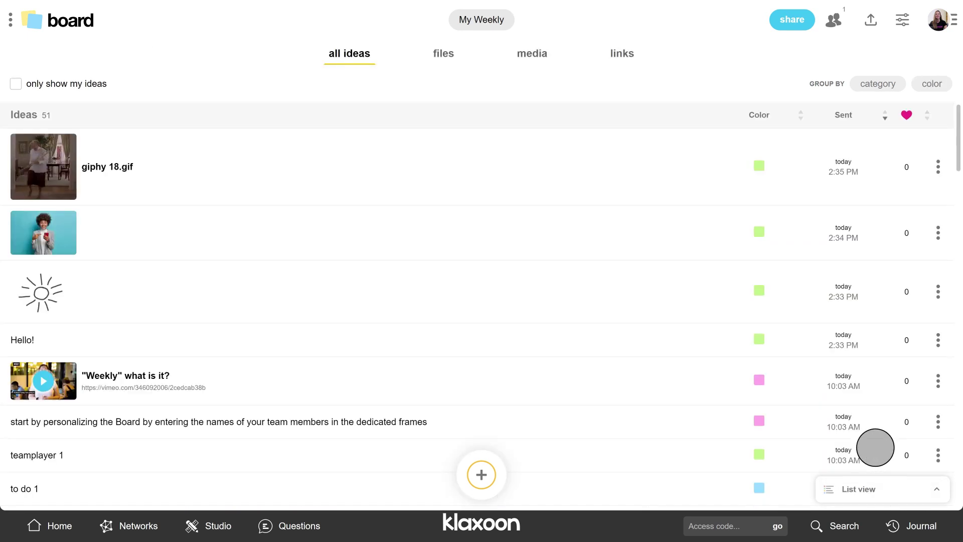
left_click(895, 488)
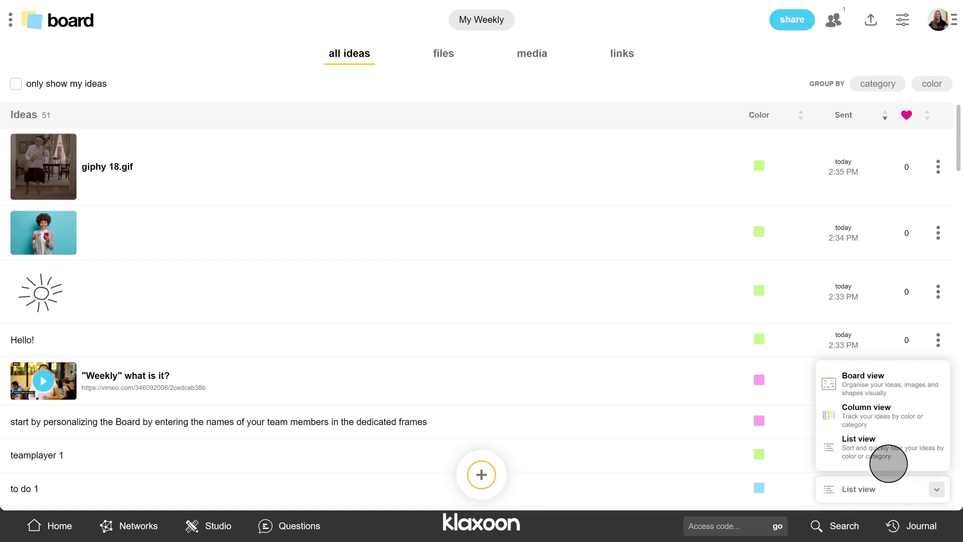
left_click(873, 382)
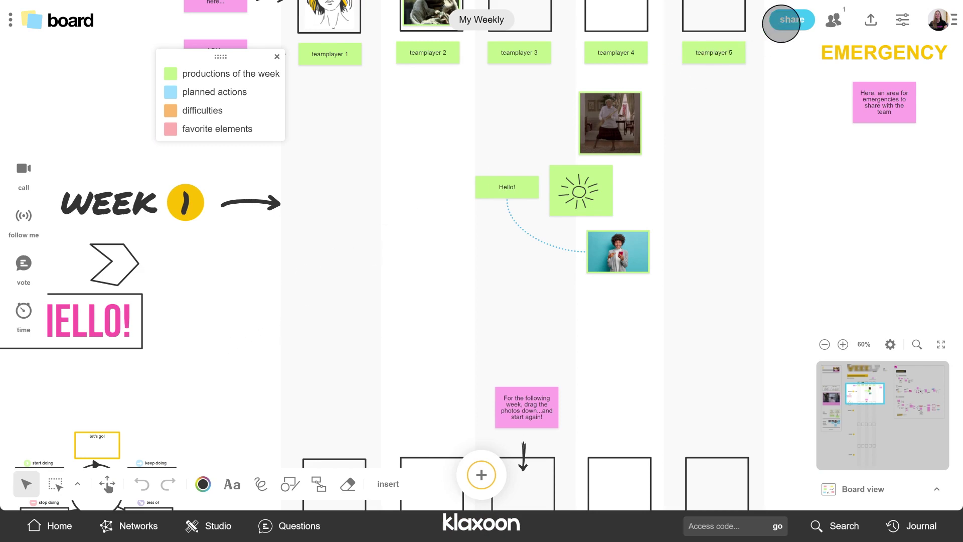
- Share the board by access code and copy its join link
left_click(790, 19)
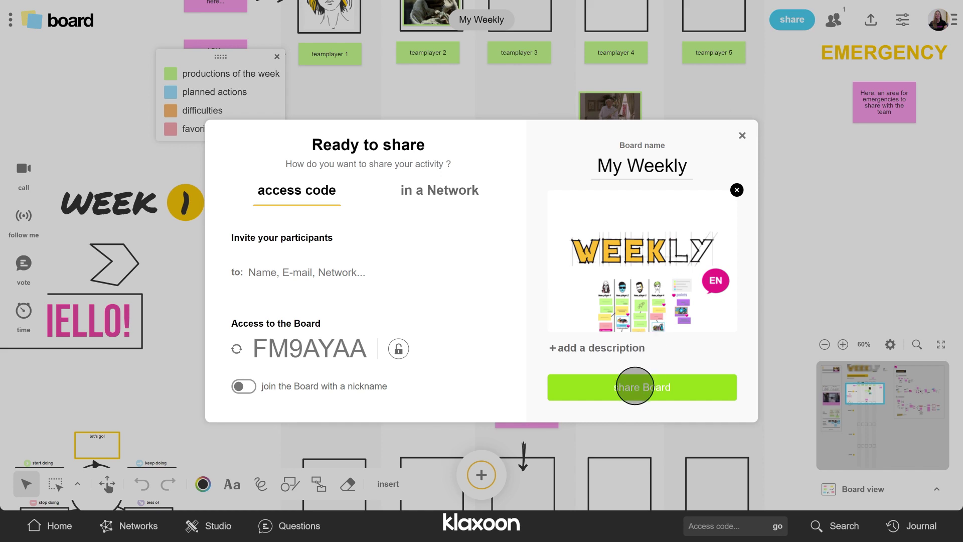
left_click(635, 387)
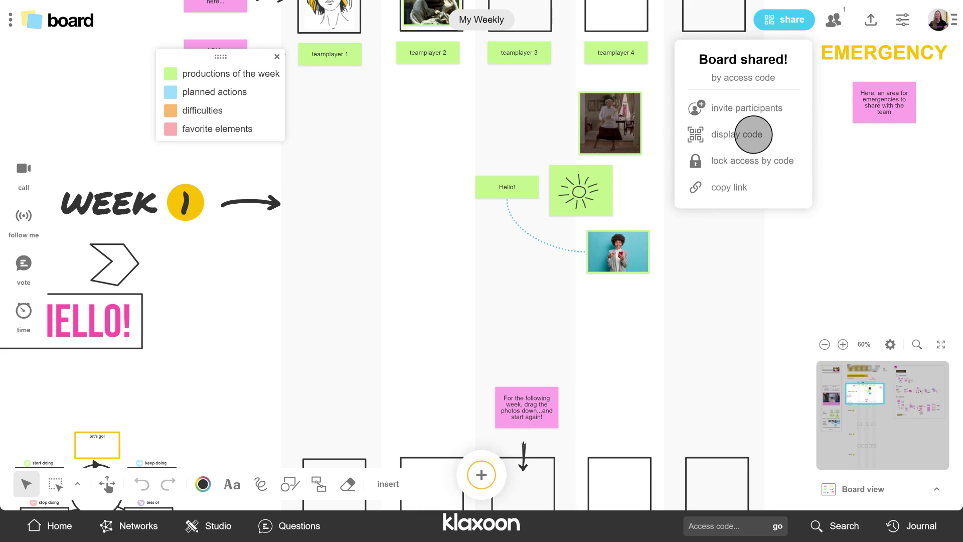
left_click(753, 134)
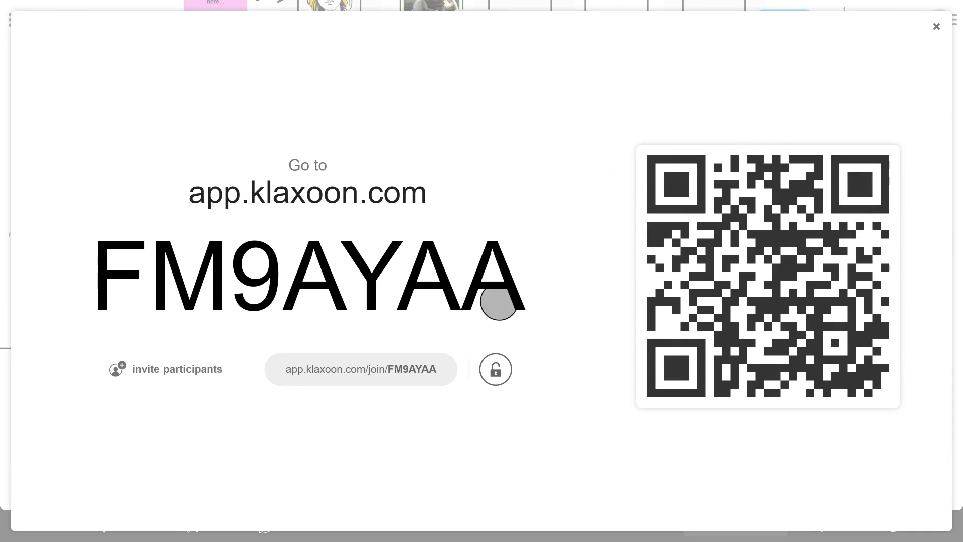
left_click(394, 370)
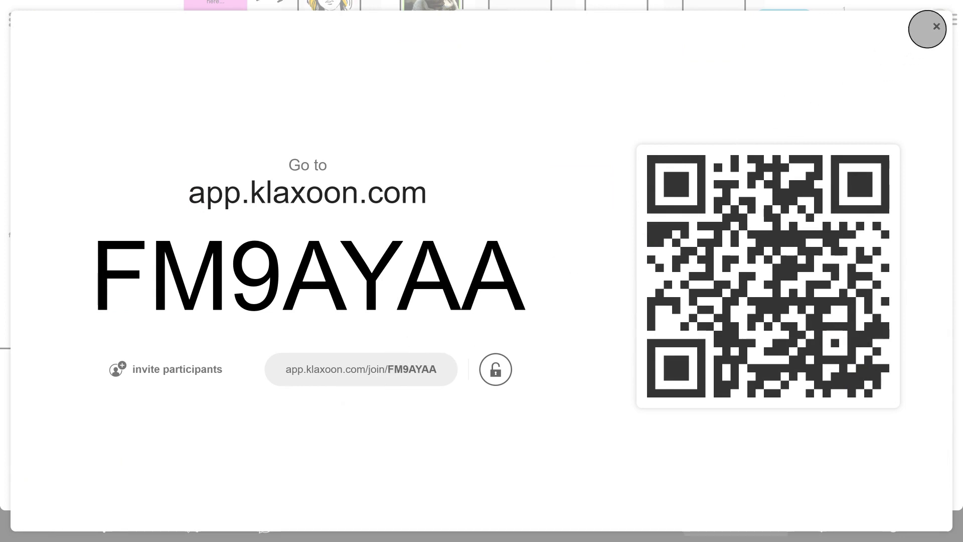
left_click(934, 26)
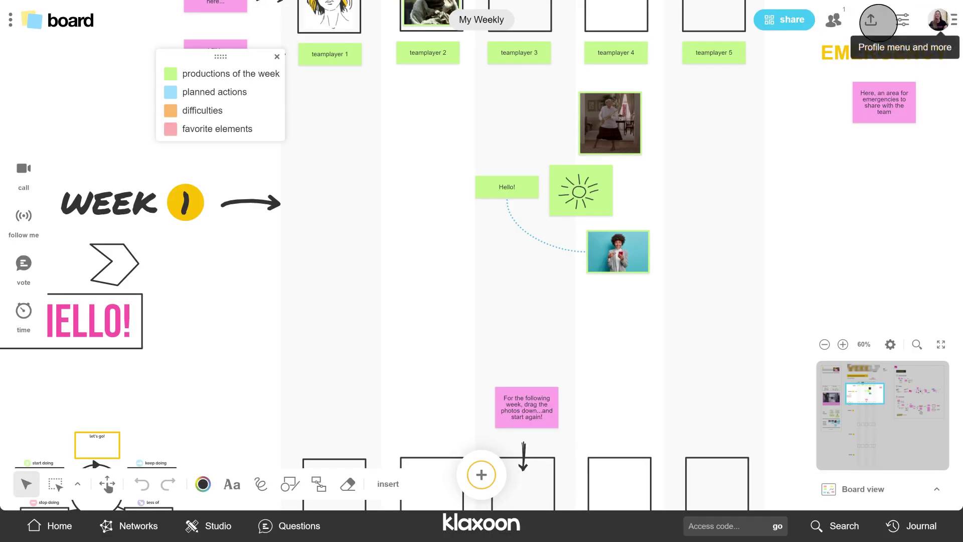
- Invite two participants by e-mail, adding each suggested recipient, and send the invitations
left_click(790, 20)
left_click(709, 103)
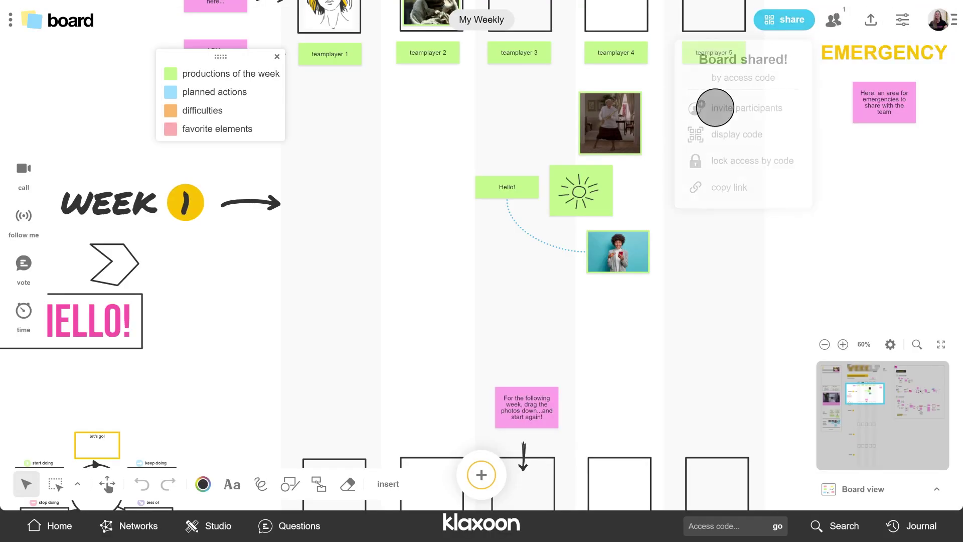
left_click(345, 323)
type("nicolas")
key("Return")
type("violet")
key("Return")
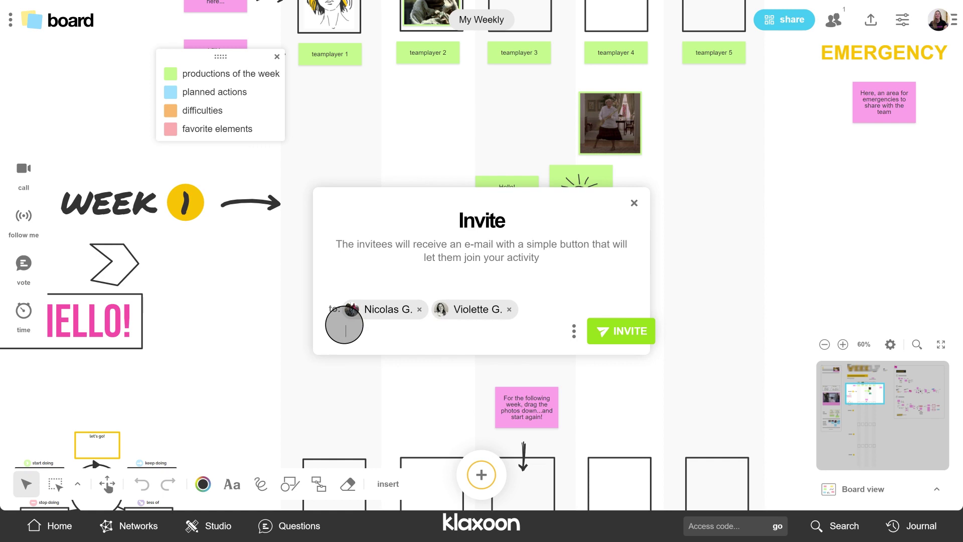
left_click(633, 336)
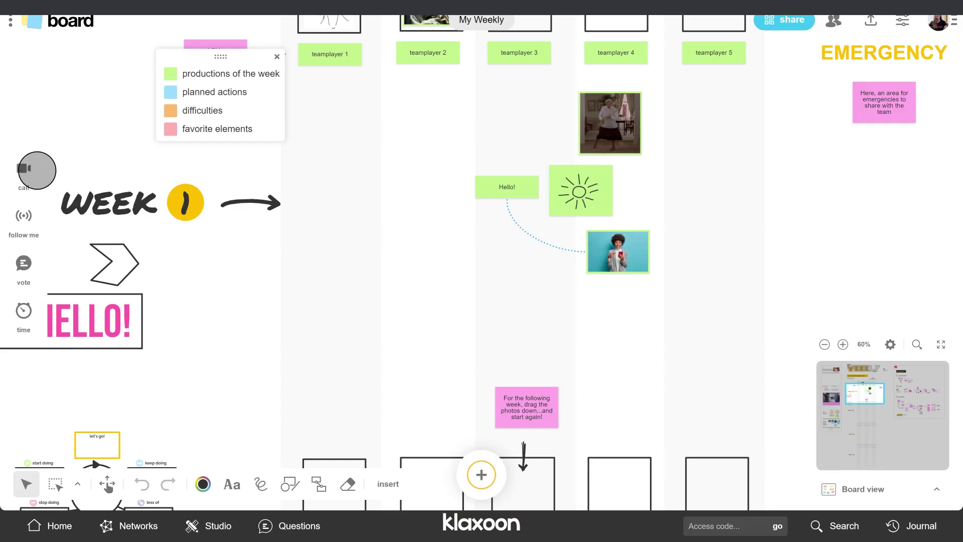
- Start a 30-minute Klaxoon Live video call on My Weekly and end the screen sharing
left_click(24, 166)
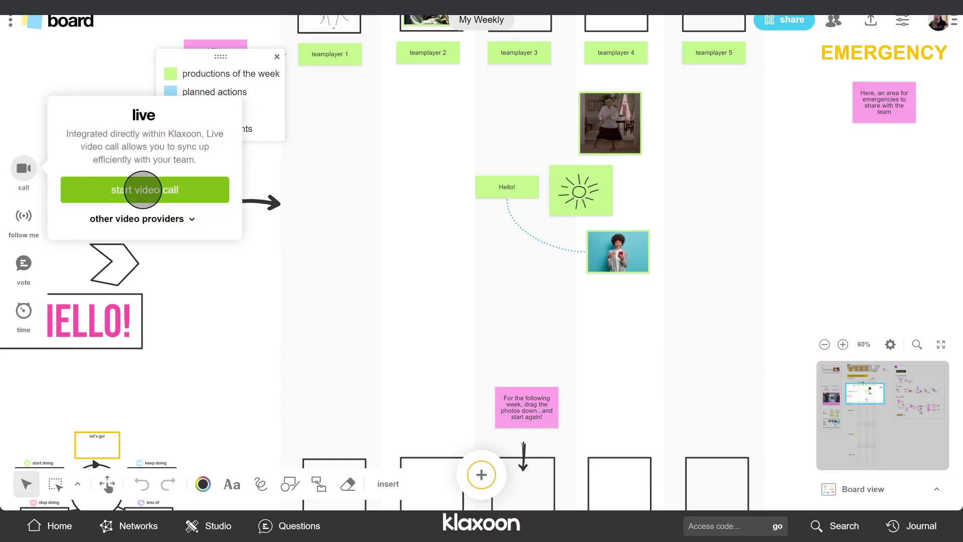
left_click(141, 189)
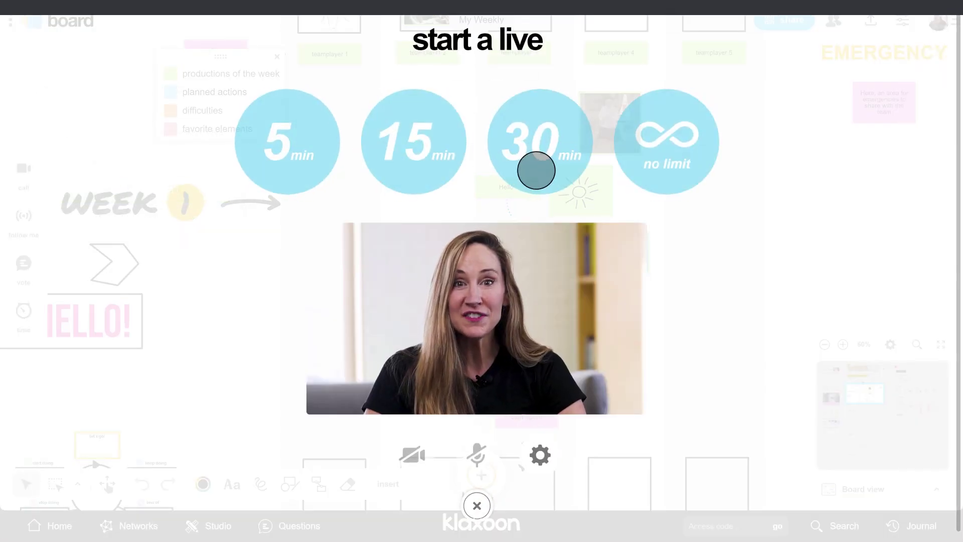
left_click(536, 169)
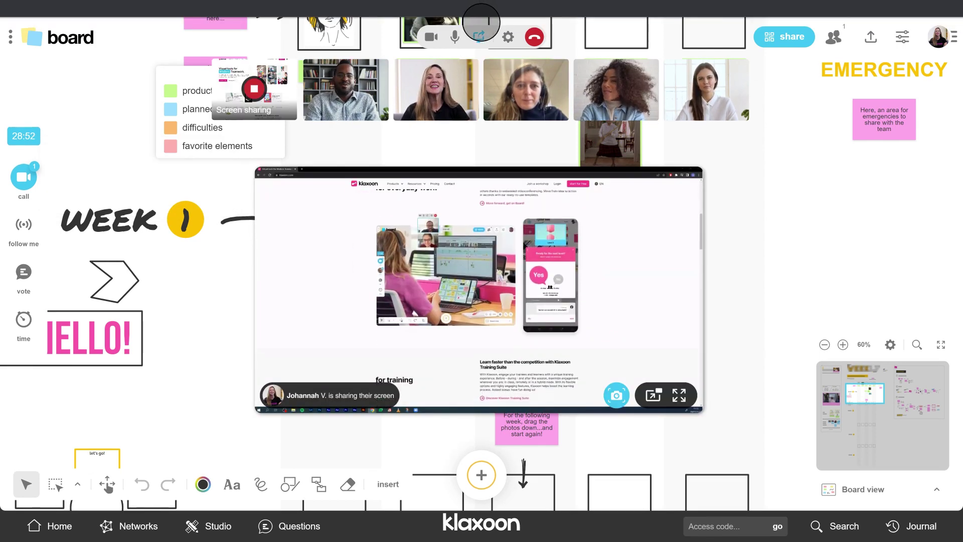
left_click(478, 35)
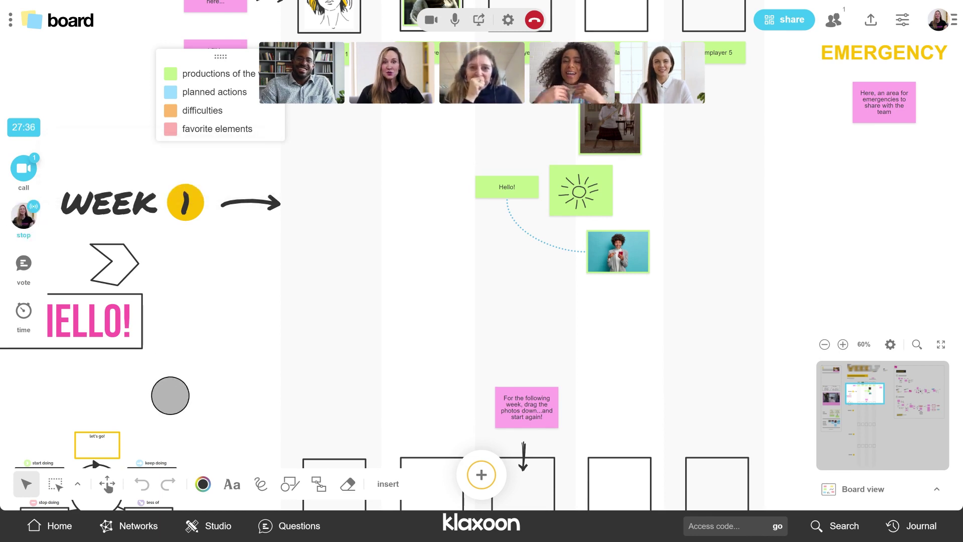
- Zoom out on the board, hang up the live call, and show the voting activities list
scroll(167, 393, "down", 5)
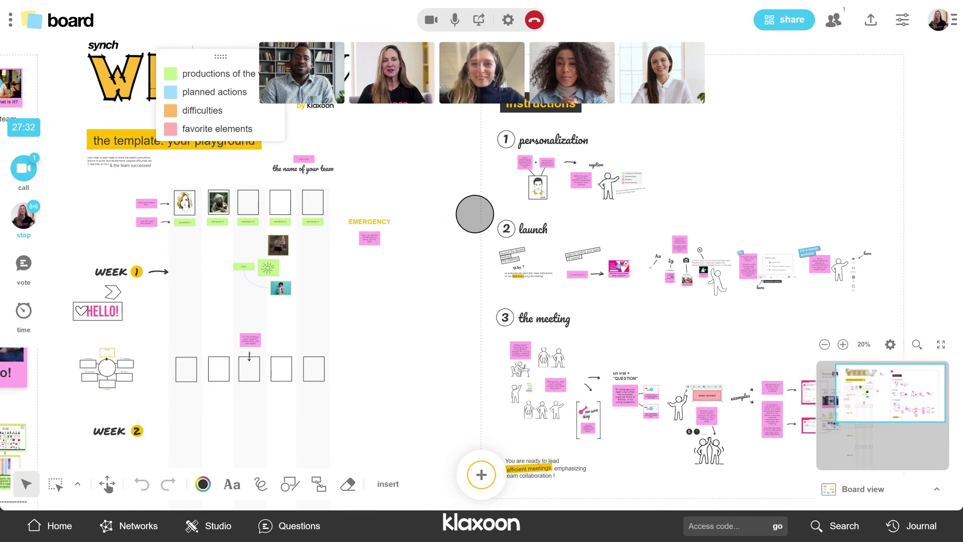
scroll(529, 291, "left", 10)
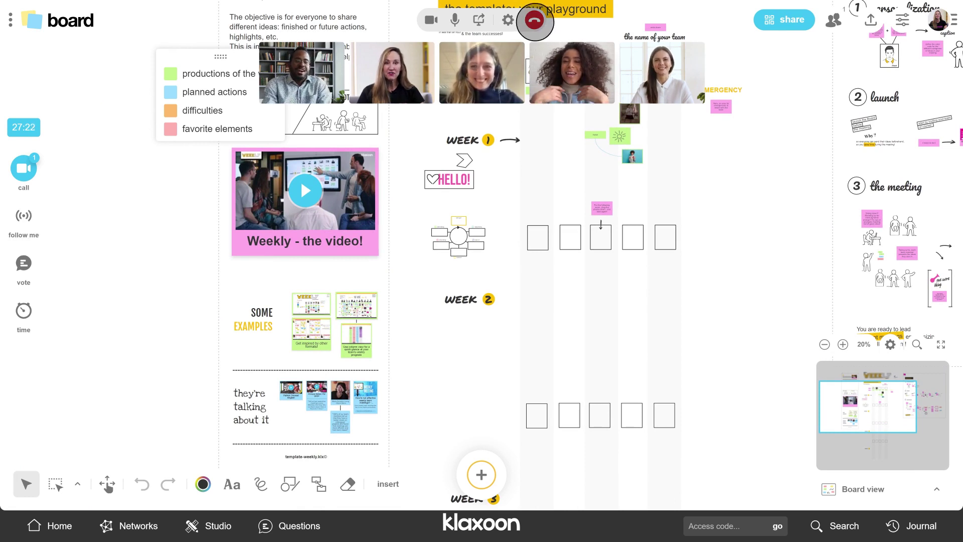
left_click(535, 20)
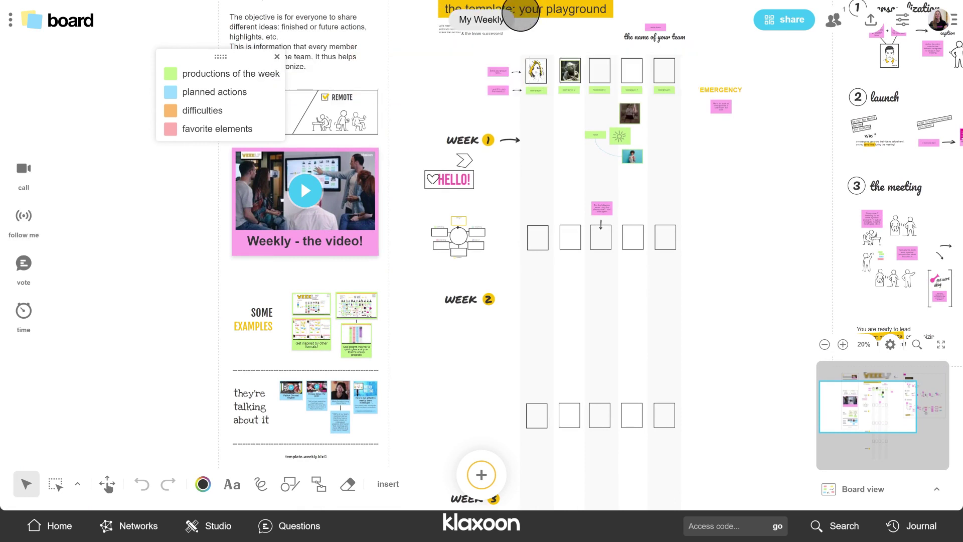
left_click(23, 264)
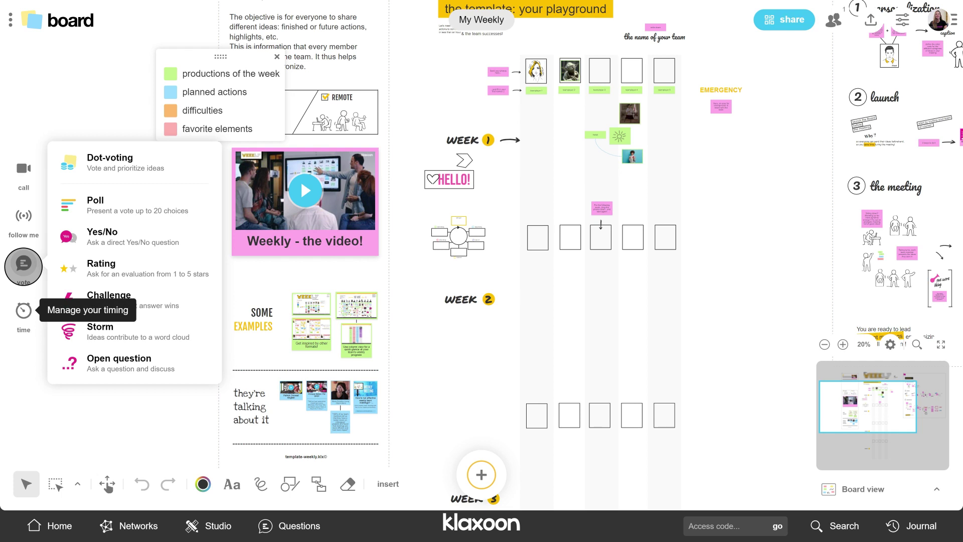
- Start the 10:00 countdown timer, then bring up the board's Colors settings
left_click(23, 311)
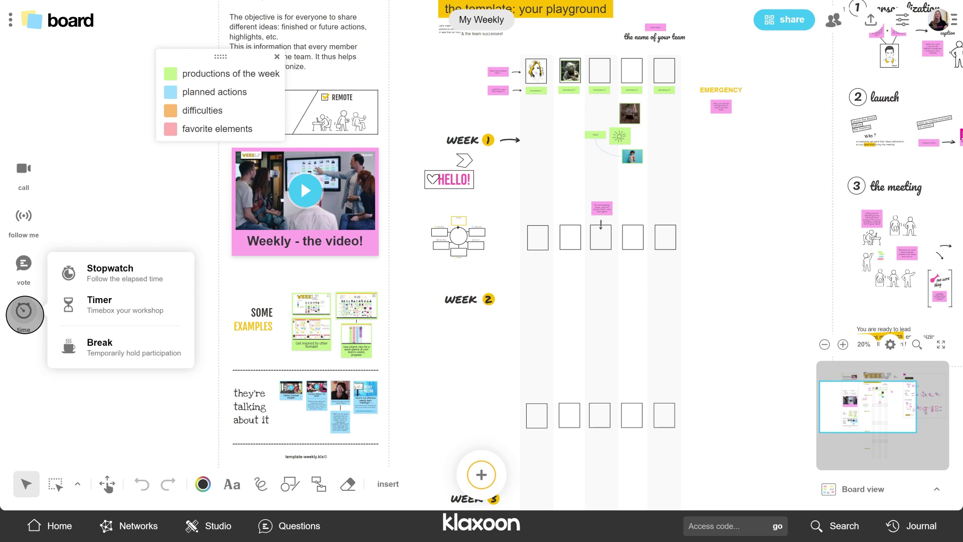
left_click(128, 306)
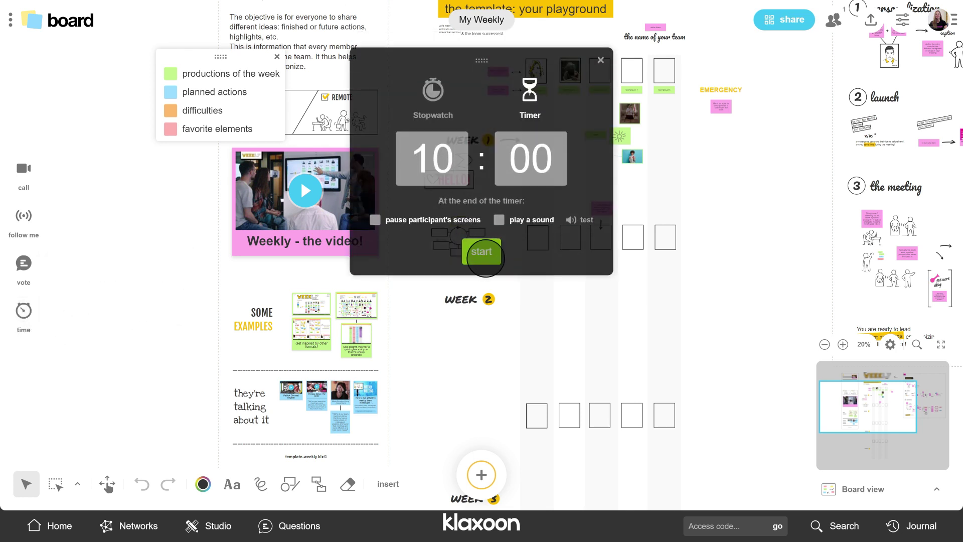
left_click(482, 255)
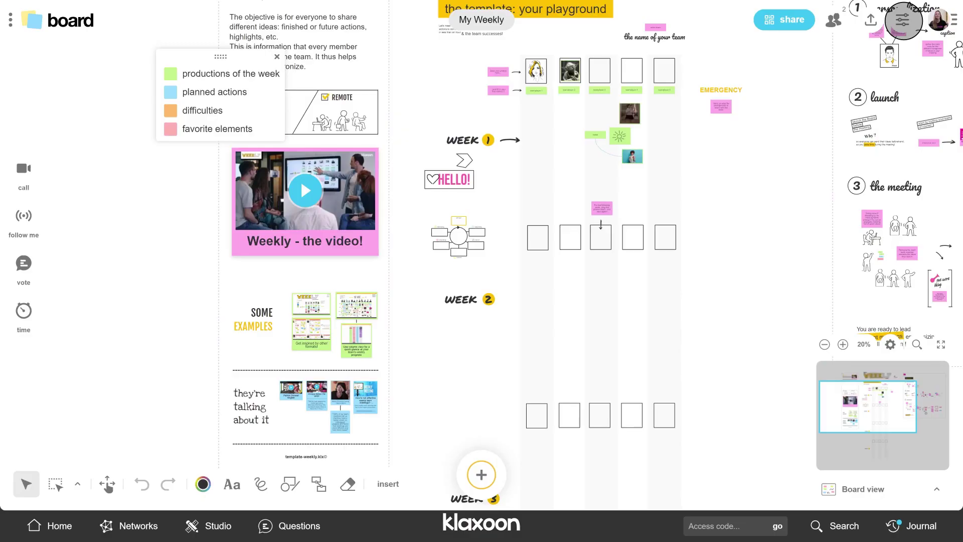
left_click(902, 20)
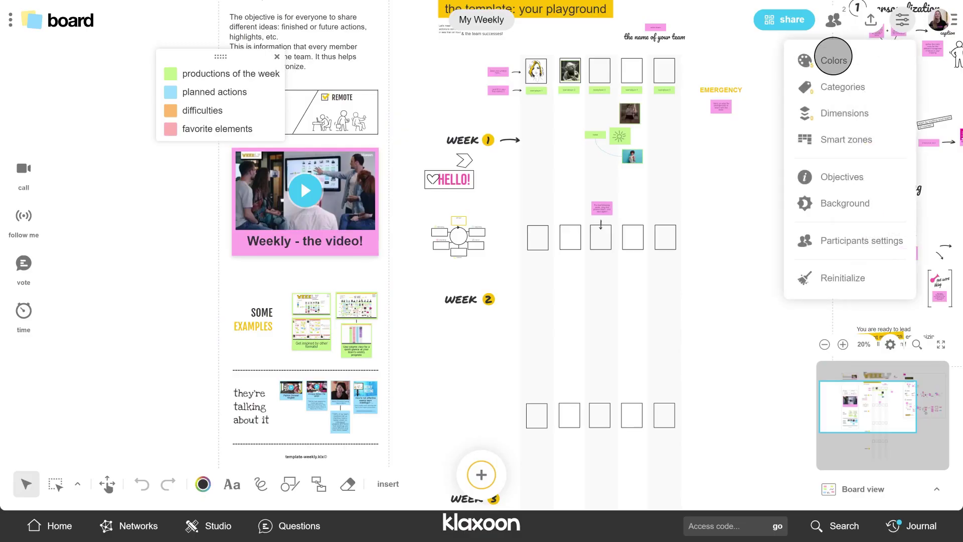
left_click(814, 66)
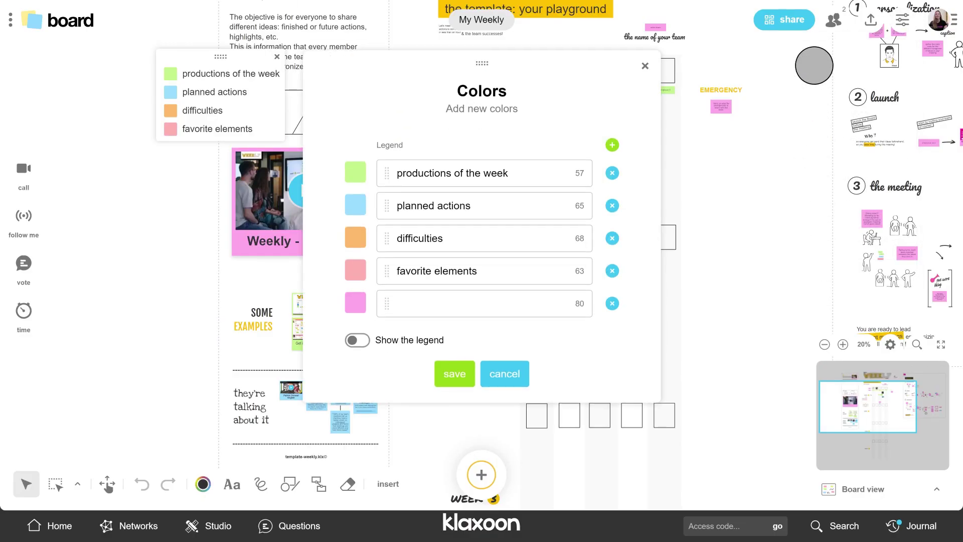
- Add a new hue to the board's colour legend and save it
left_click(612, 145)
left_click_drag(482, 125, 434, 170)
left_click(454, 336)
left_click(455, 407)
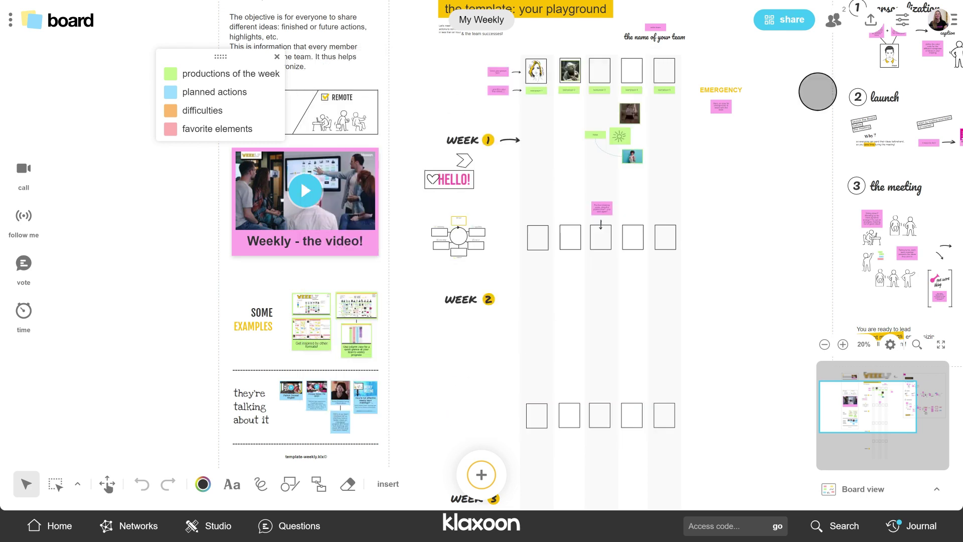
- Create the Project Launch 2023 category and add a new dimension in board settings
left_click(903, 19)
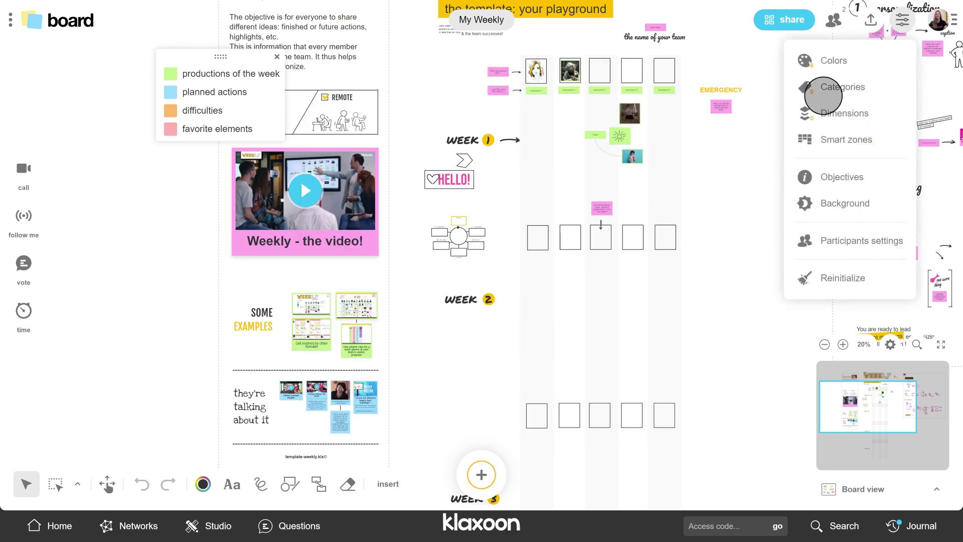
left_click(824, 89)
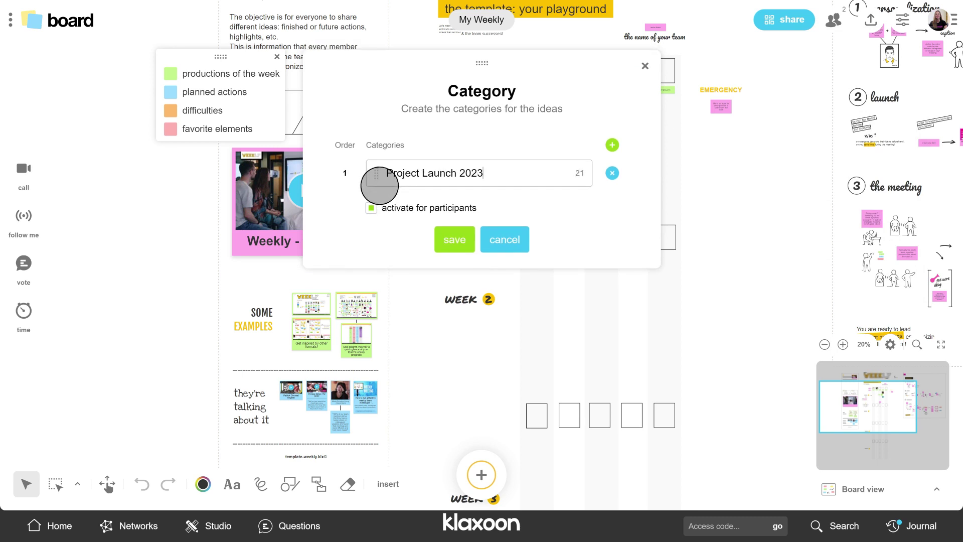
left_click(455, 240)
left_click(902, 20)
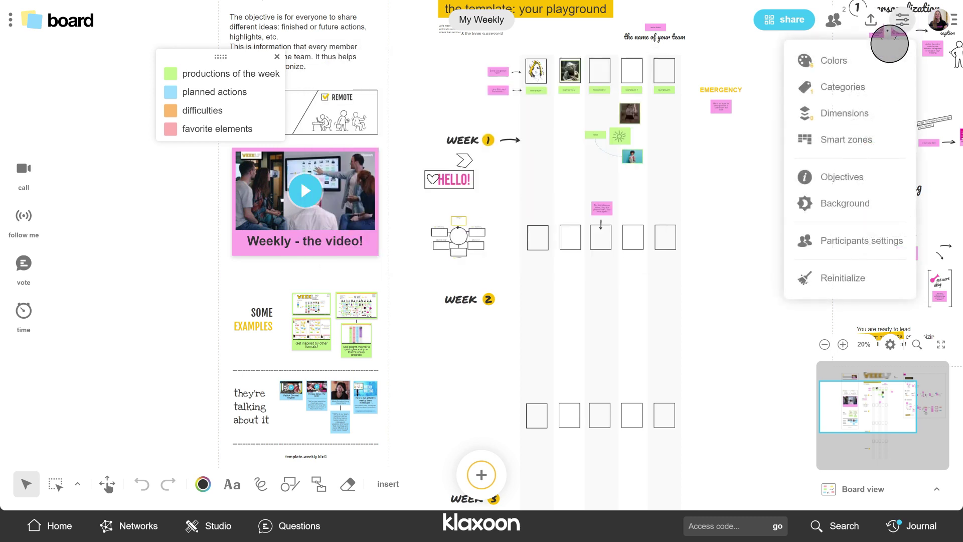
left_click(845, 113)
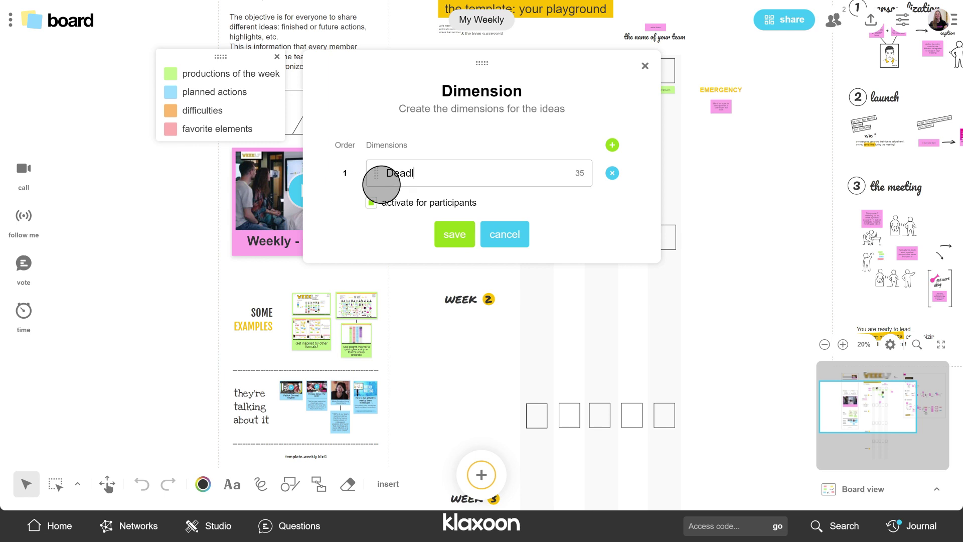
left_click(453, 234)
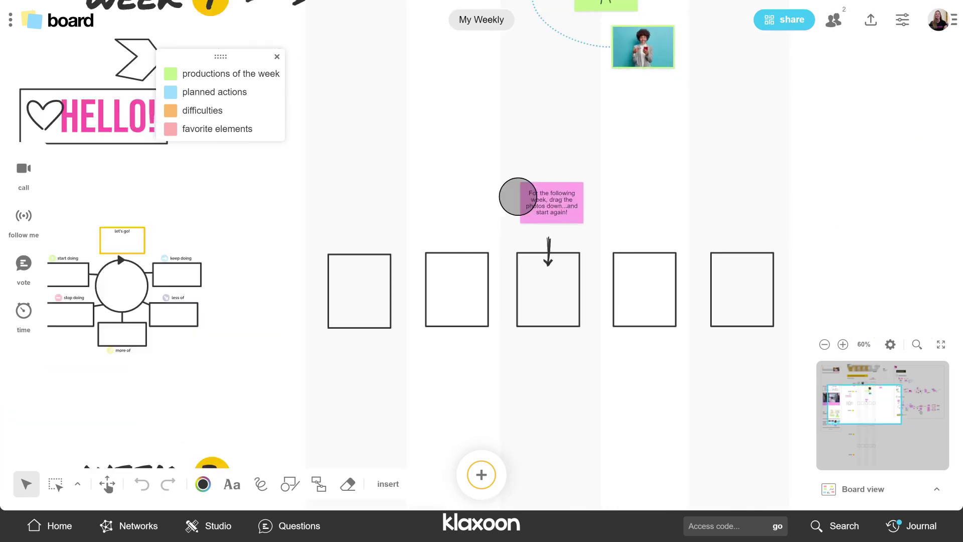
- Tag the pink drag-photos note with the Project Launch 2023 category
left_click(527, 189)
left_click(482, 148)
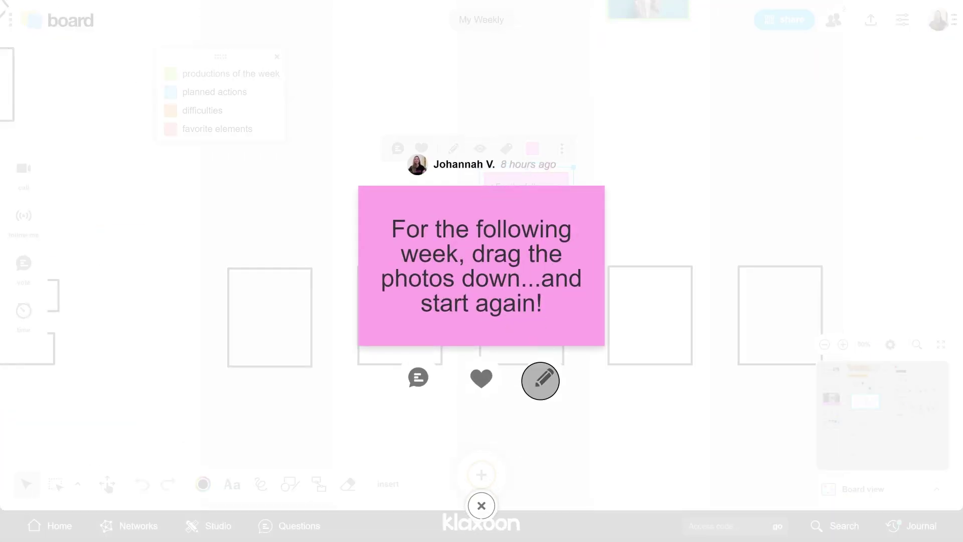
left_click(541, 377)
left_click(571, 362)
left_click(376, 268)
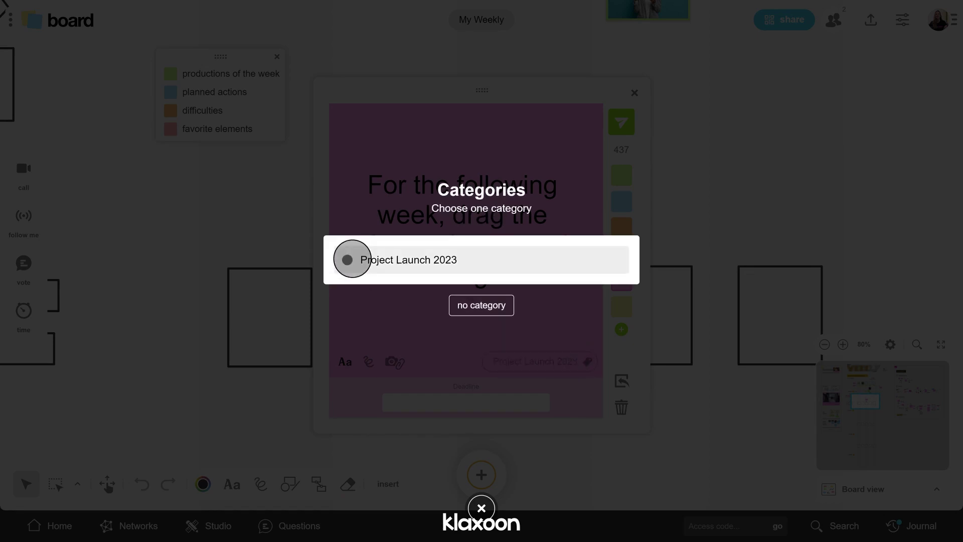
left_click(634, 93)
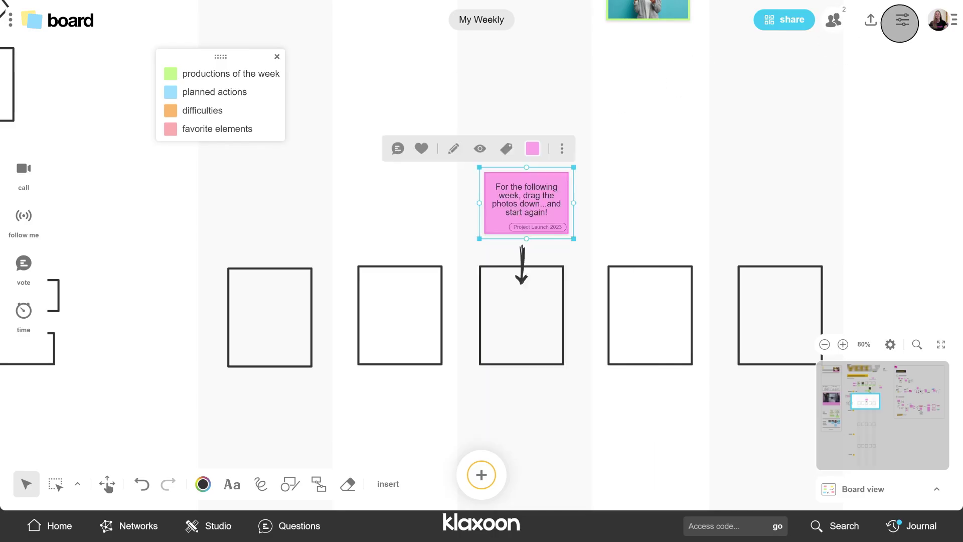
left_click(902, 20)
- Review participant move/modify permissions and export formats, then leave My Weekly for the home screen
left_click(837, 241)
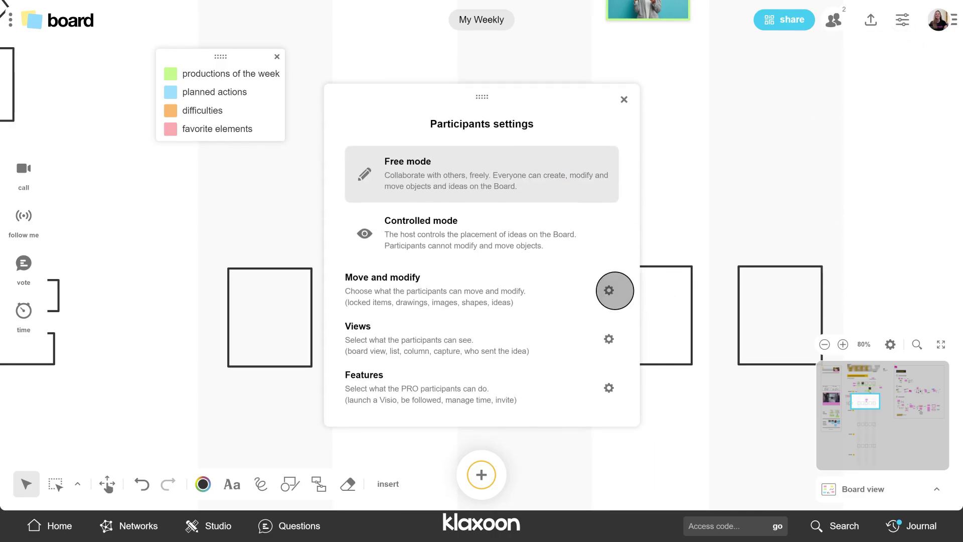
left_click(609, 290)
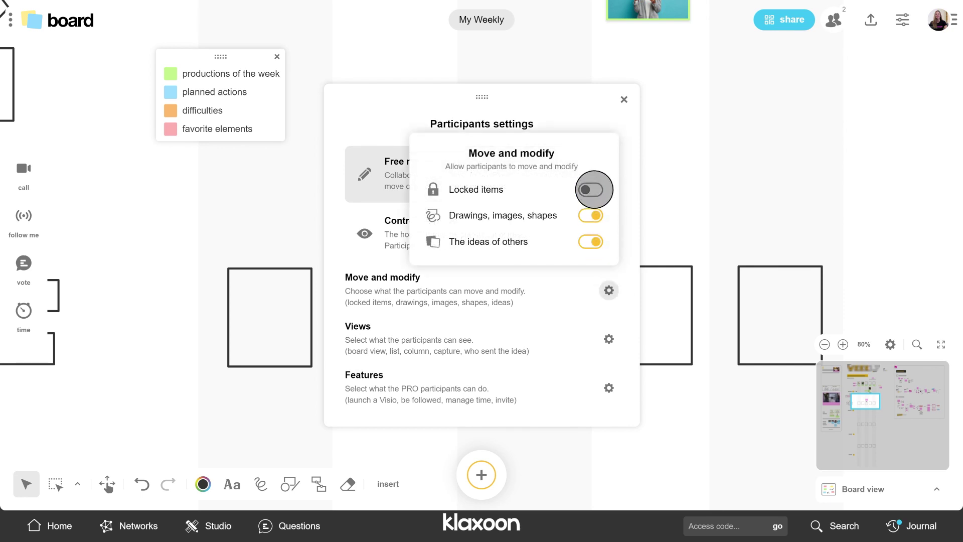
left_click(621, 104)
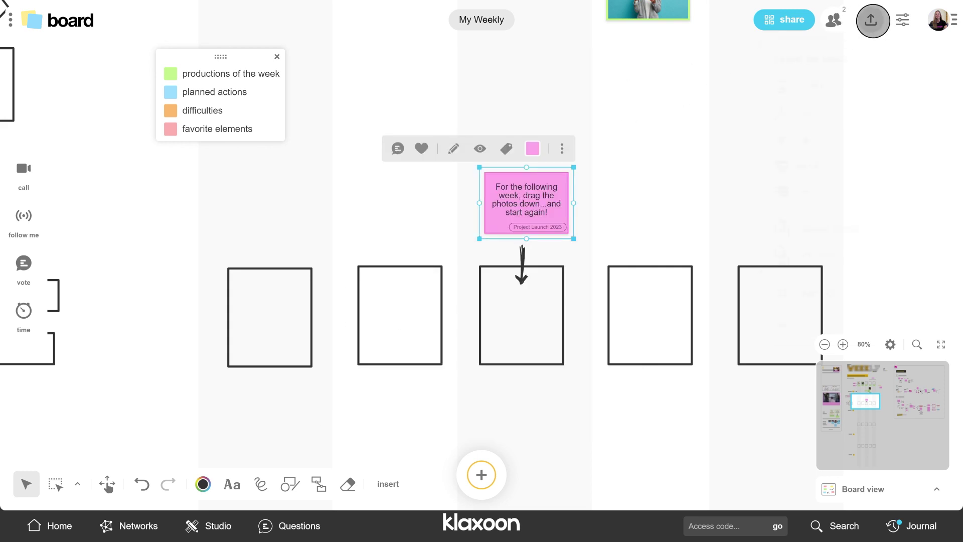
left_click(872, 20)
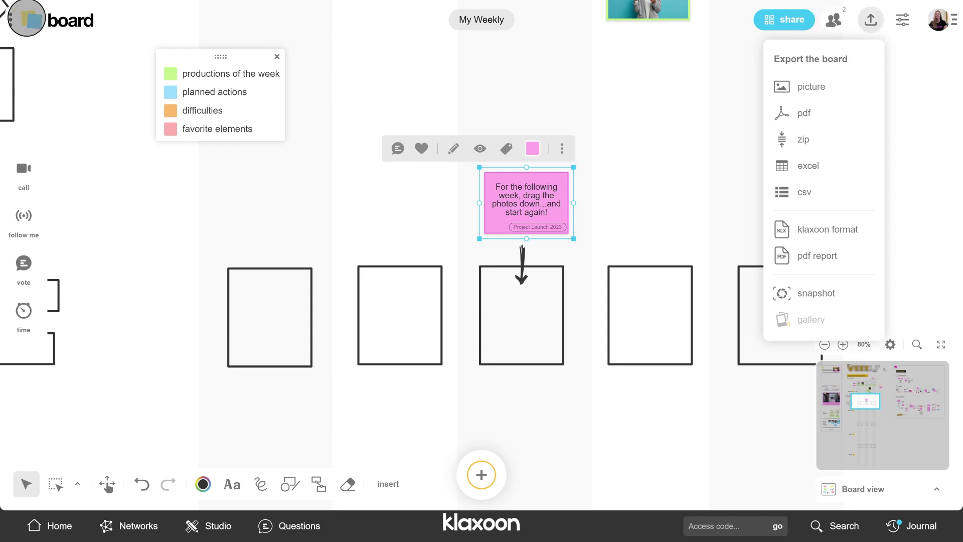
left_click(10, 19)
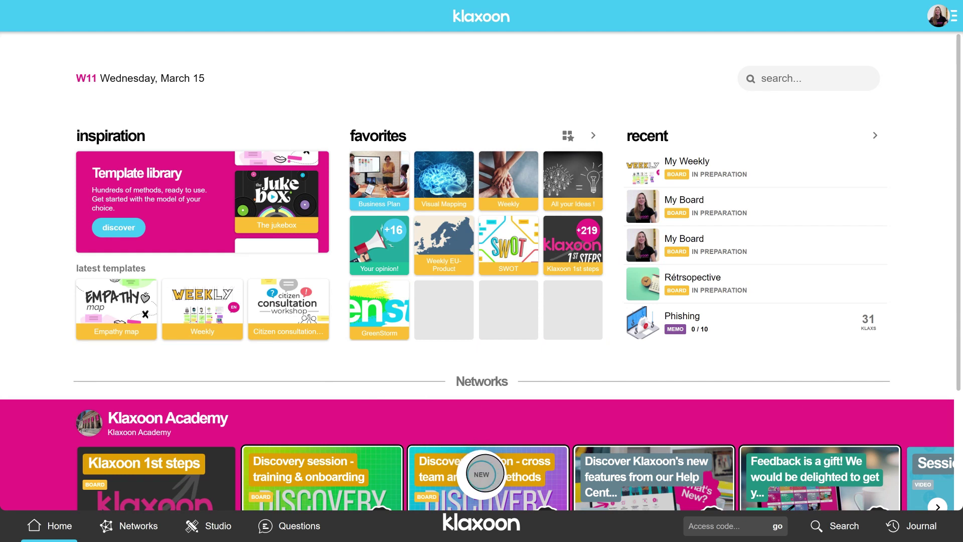
- Glance at the new-activity choices and template library, then open the account menu
left_click(484, 473)
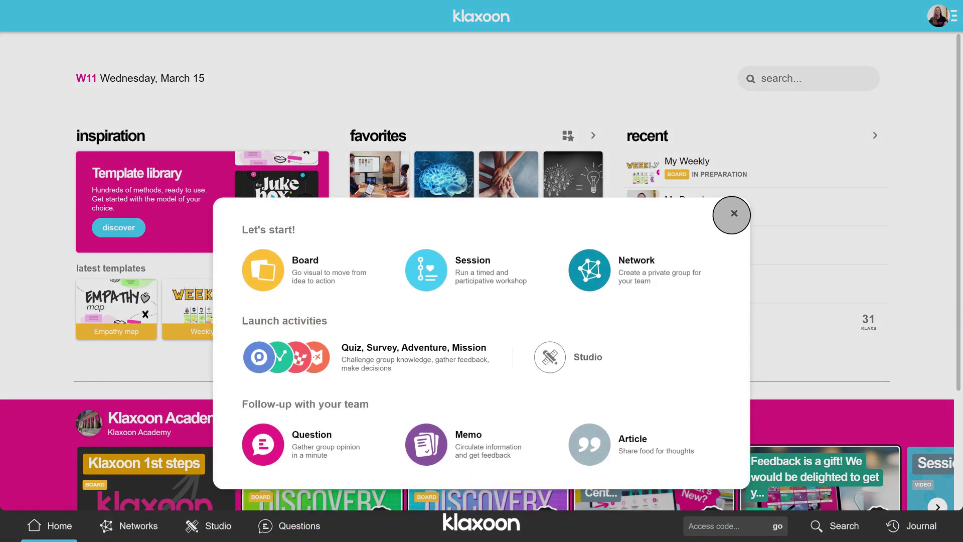
left_click(733, 213)
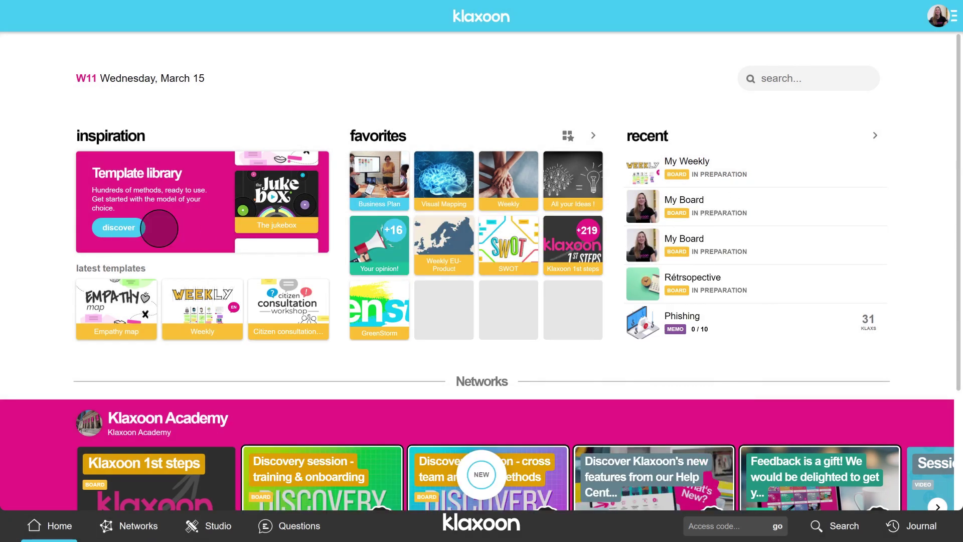
left_click(119, 228)
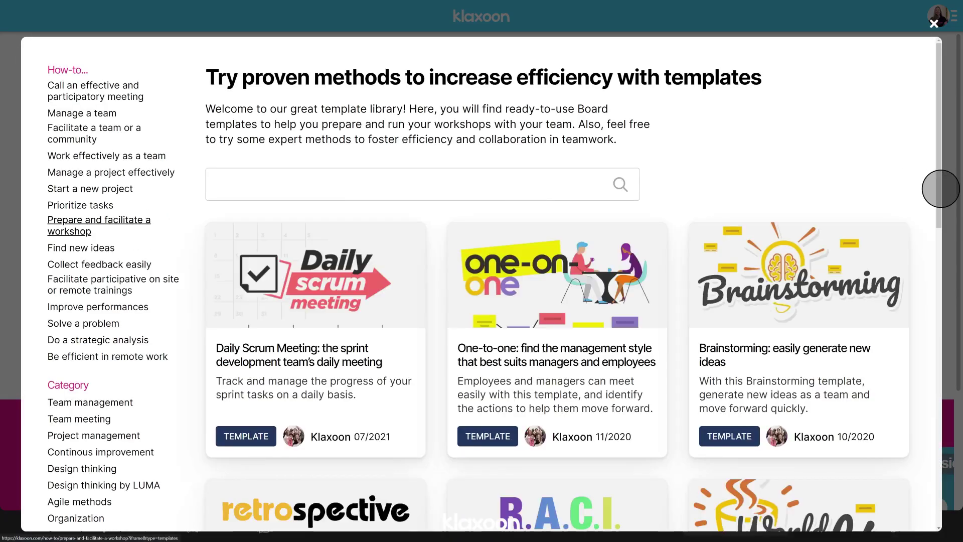
left_click_drag(942, 188, 942, 490)
left_click(934, 24)
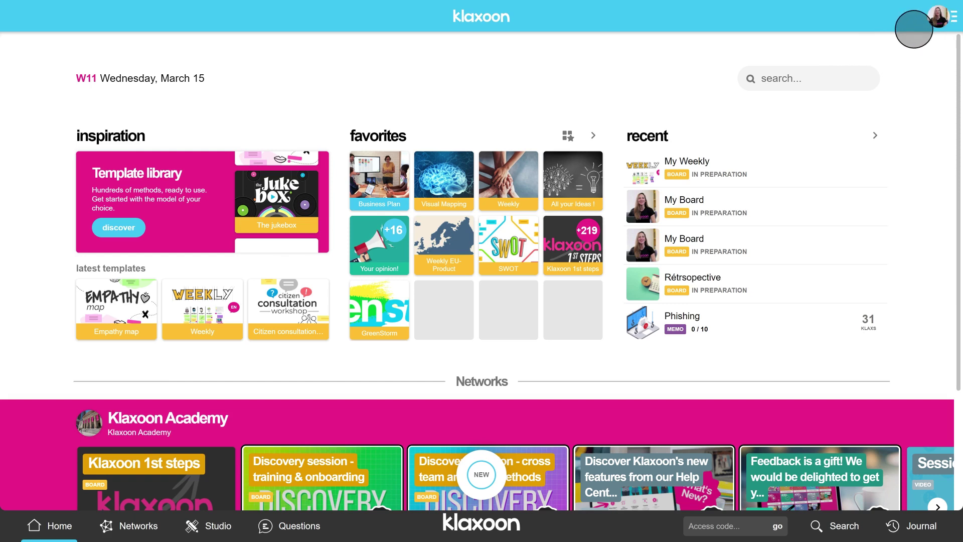
left_click(921, 26)
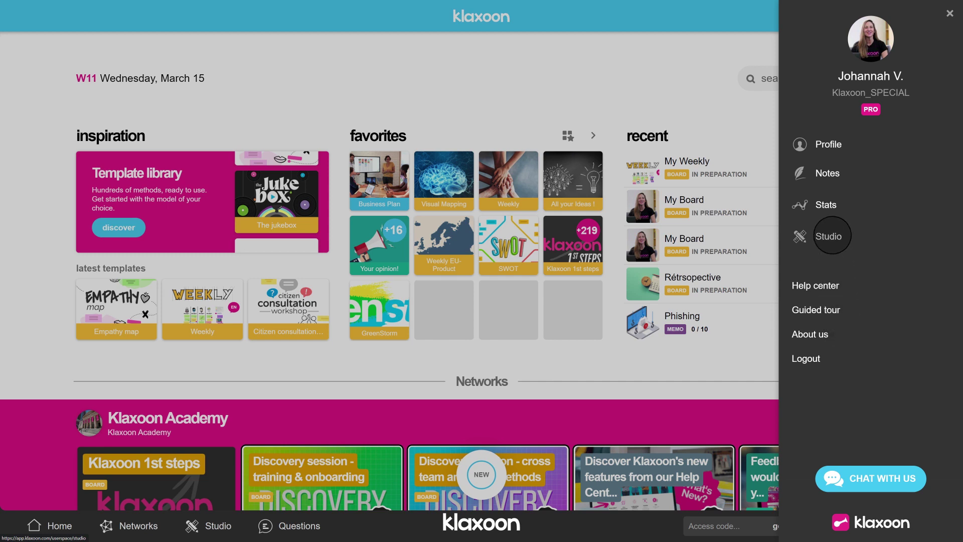
- View Studio's Manage activities list and the third board's actions, then return Home
left_click(829, 236)
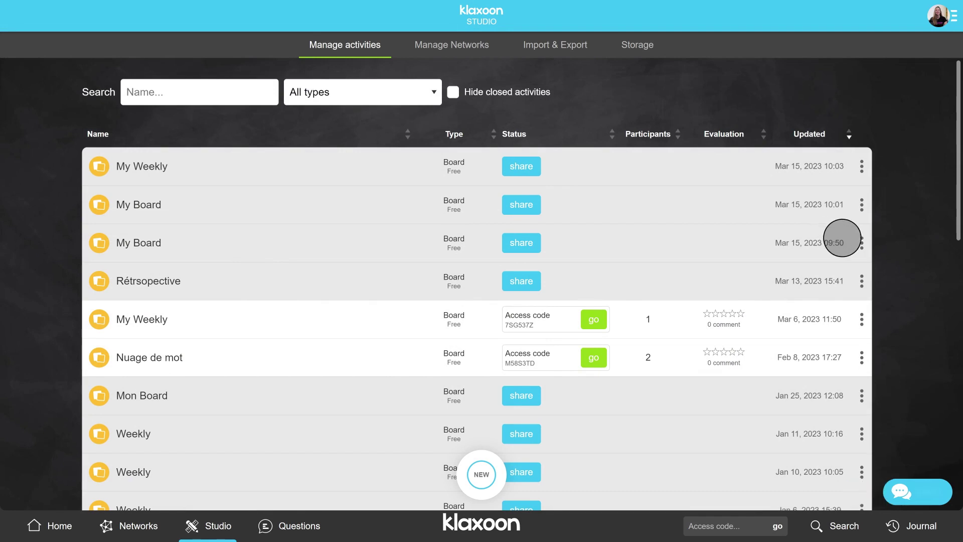
left_click(862, 243)
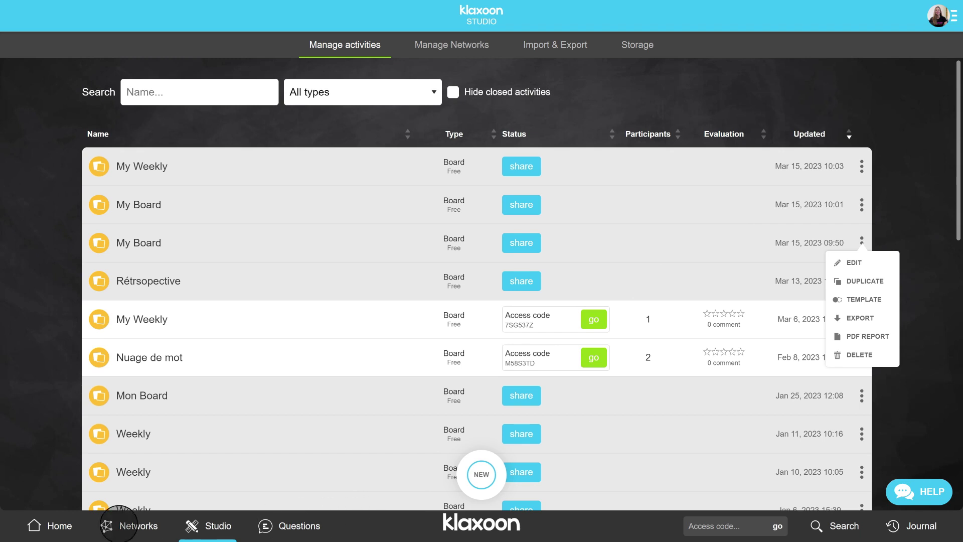
left_click(53, 525)
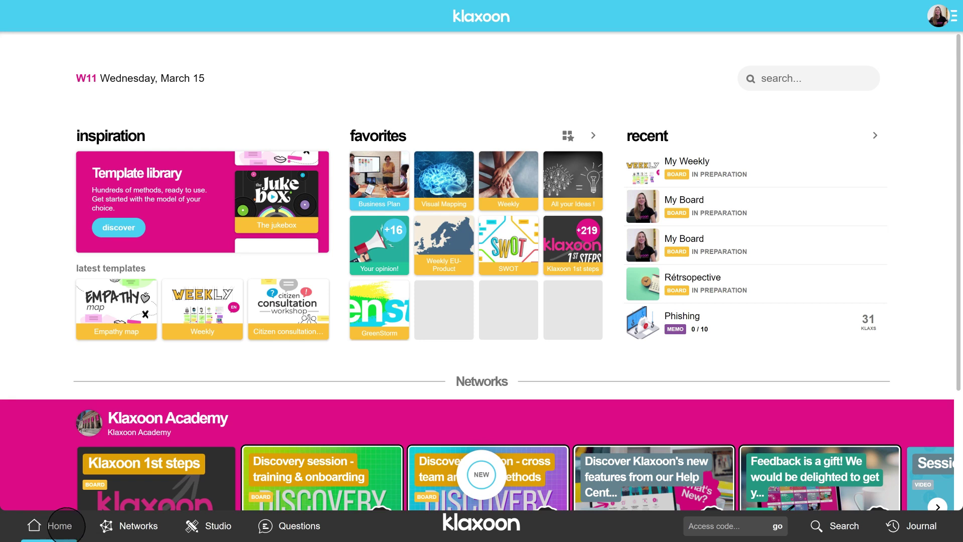
- Browse Networks and the Klaxoon Academy network, then begin a new question from Questions
left_click(135, 525)
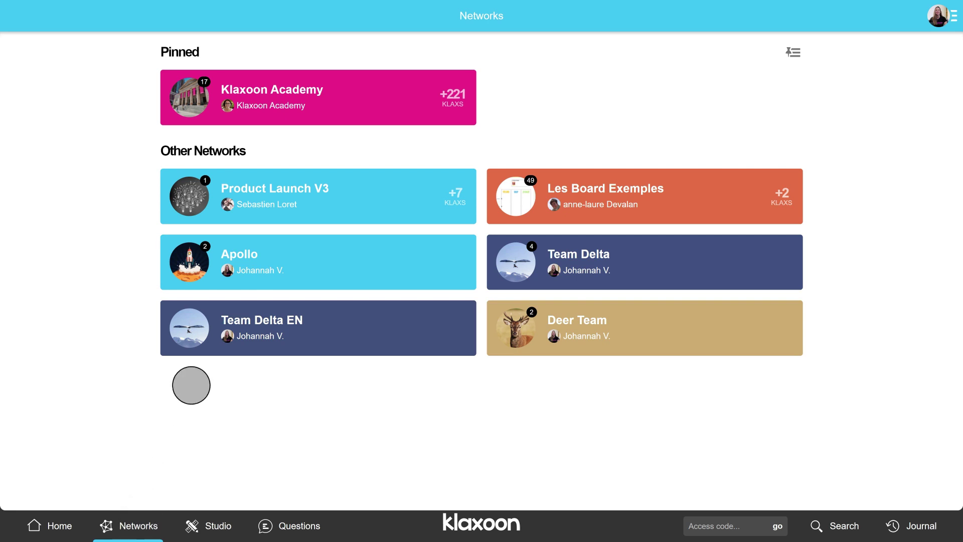
left_click(302, 99)
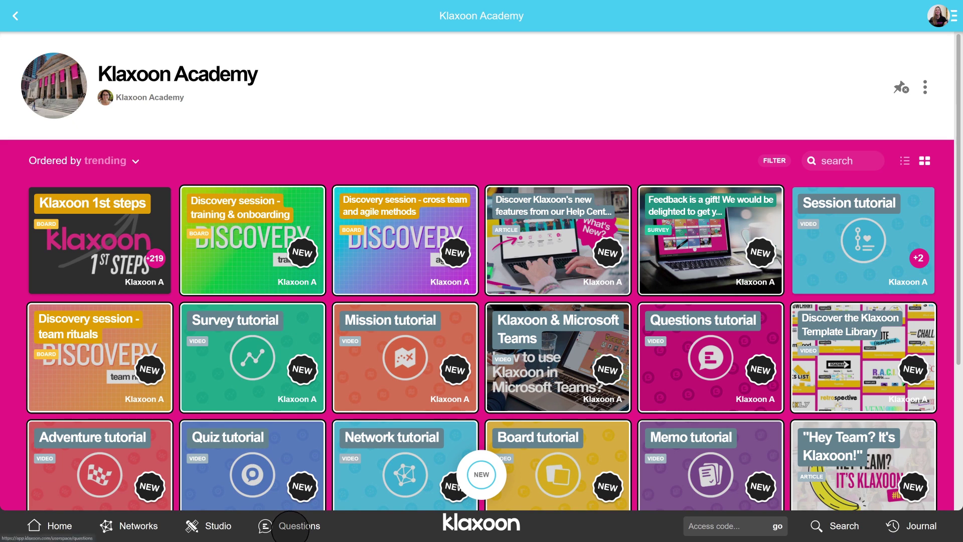
left_click(290, 525)
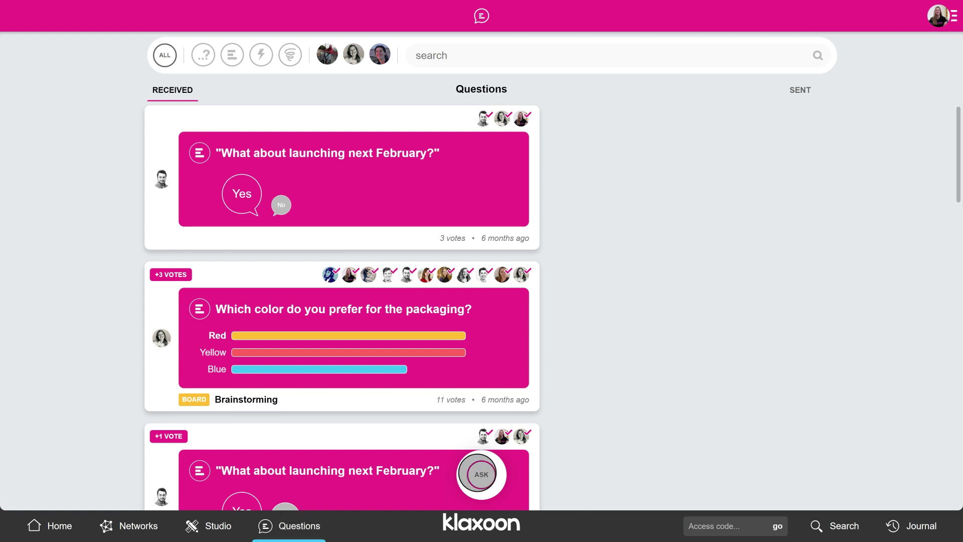
left_click(481, 474)
- Write the question 'Is everyone ready?' as a Yes/No vote
left_click(361, 194)
type("Is every")
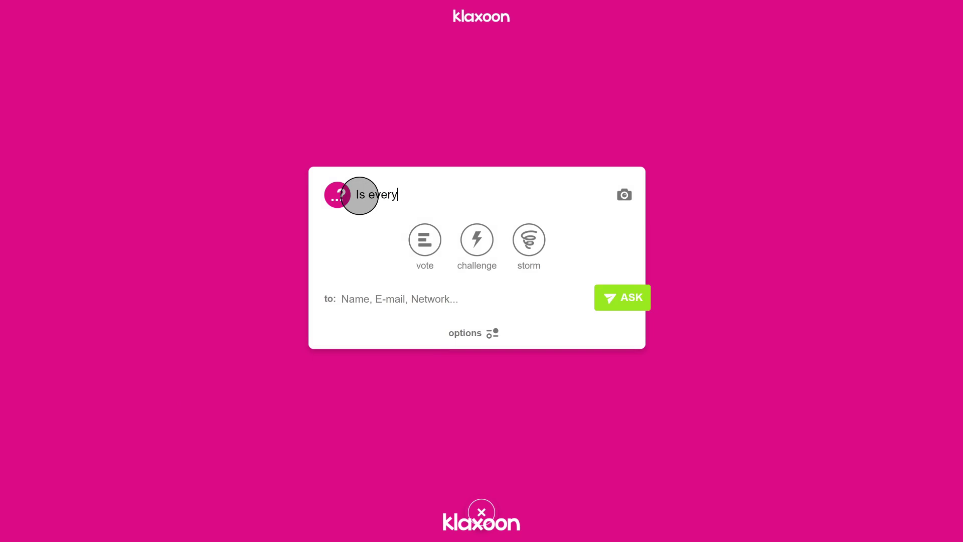
type("one ready?")
left_click(424, 240)
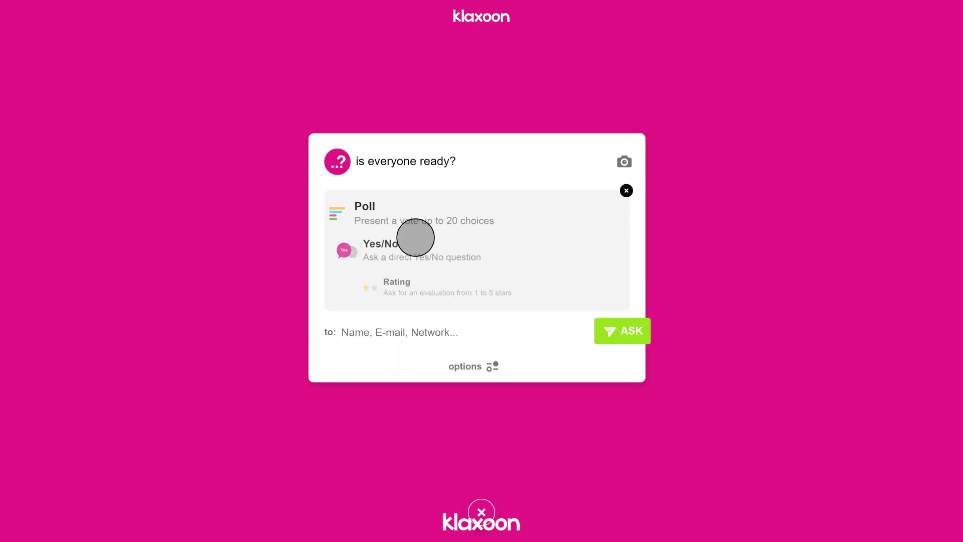
left_click(424, 239)
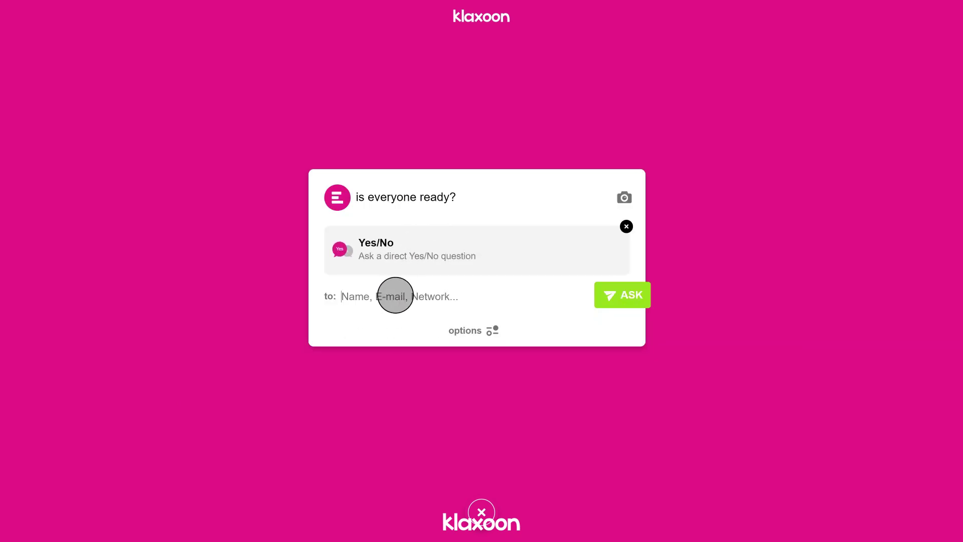
- Send the question to two frequent contacts, then open the Journal feed
left_click(395, 296)
left_click(382, 350)
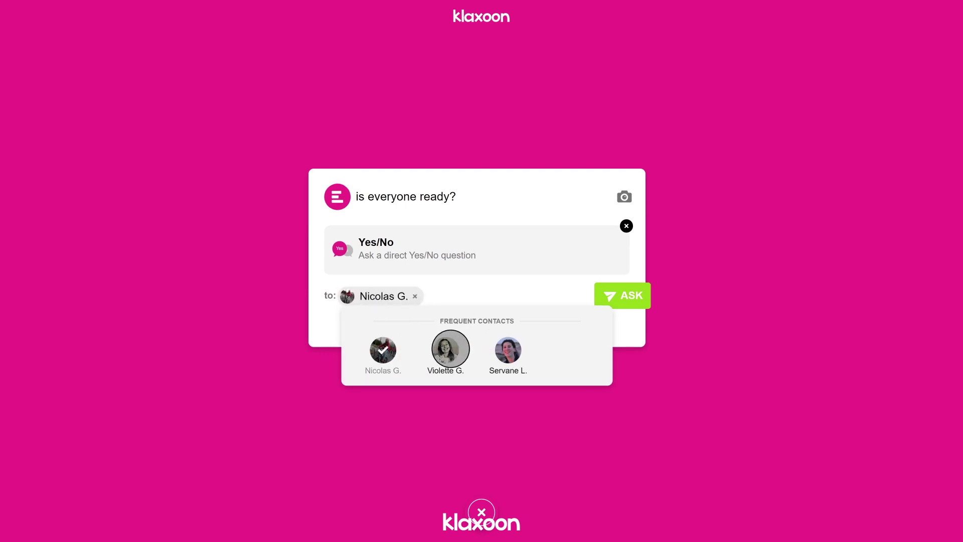
left_click(451, 348)
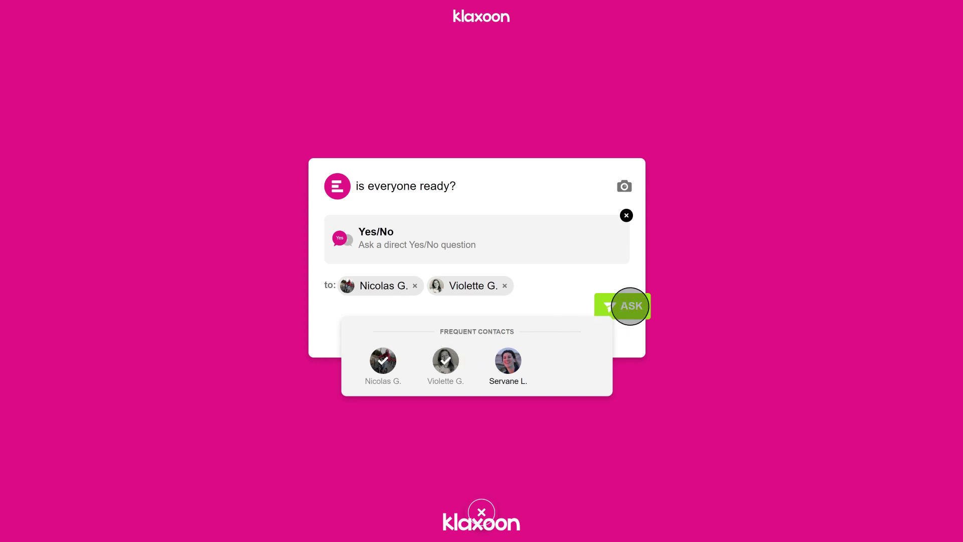
left_click(632, 306)
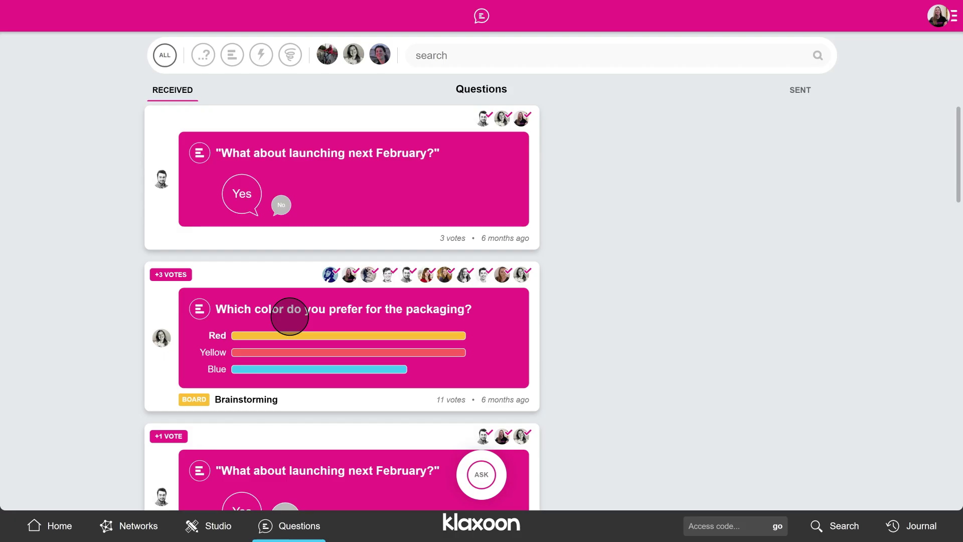
left_click(926, 525)
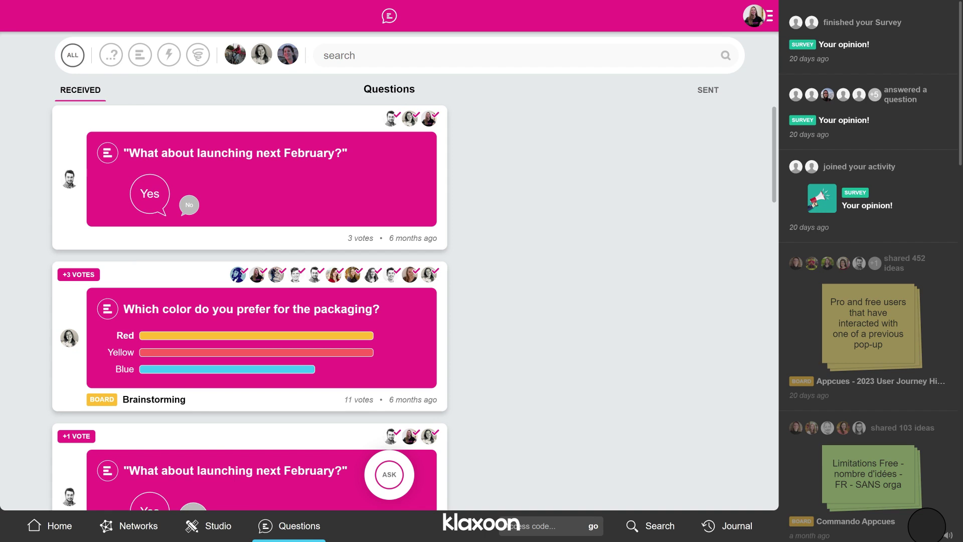
- Page through the shared ideas full screen and like the sixth one
left_click(883, 328)
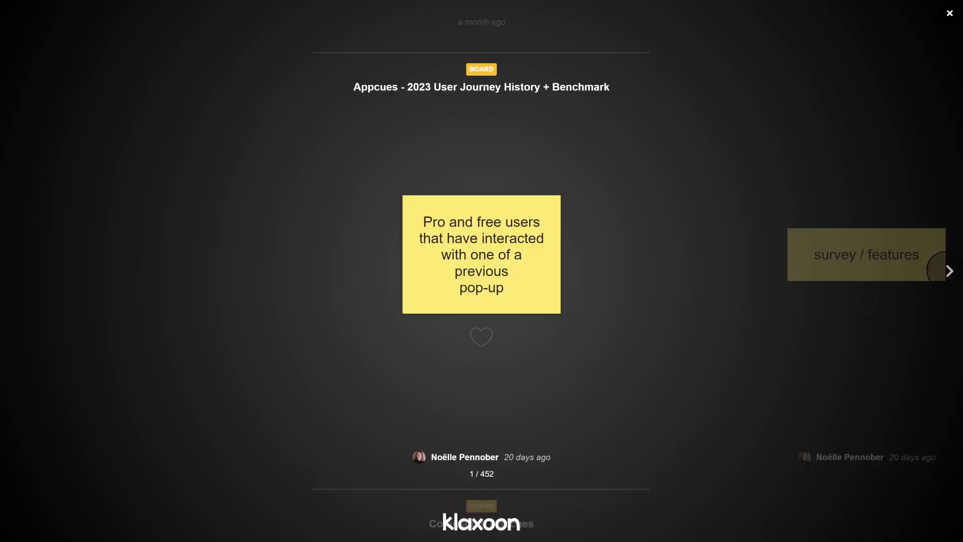
left_click(949, 271)
left_click(949, 271)
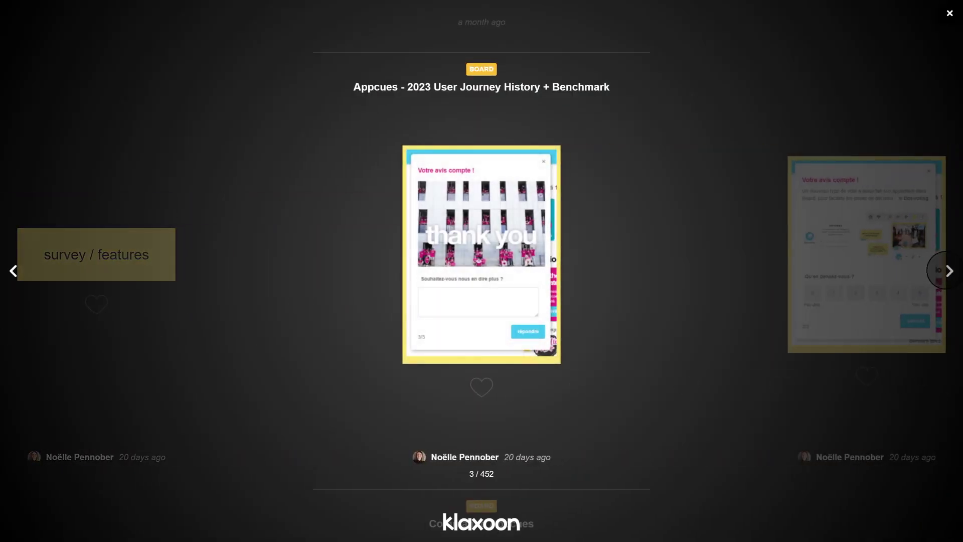
left_click(949, 271)
left_click(949, 271)
left_click(949, 271)
left_click(481, 329)
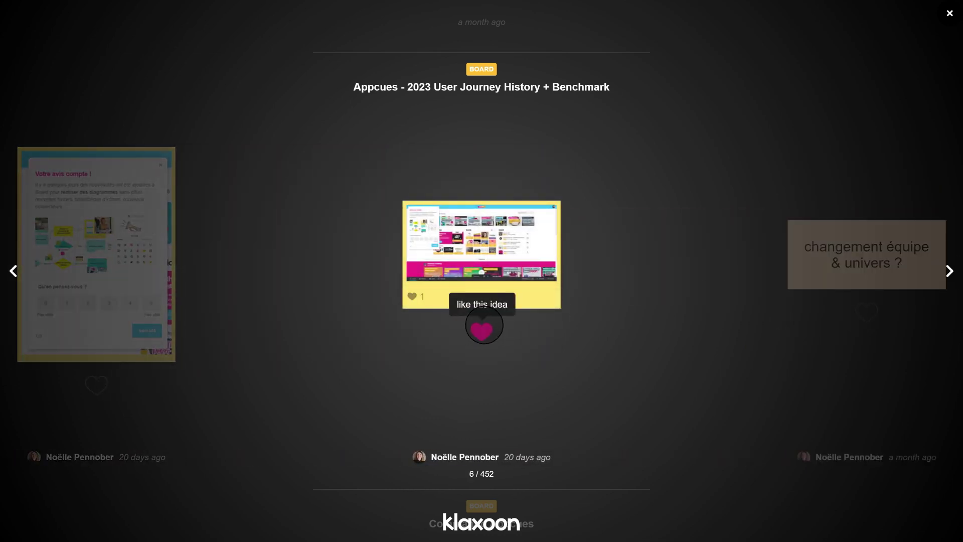
- Close the idea viewer, scroll the Journal, and open the Phishing memo
left_click(950, 13)
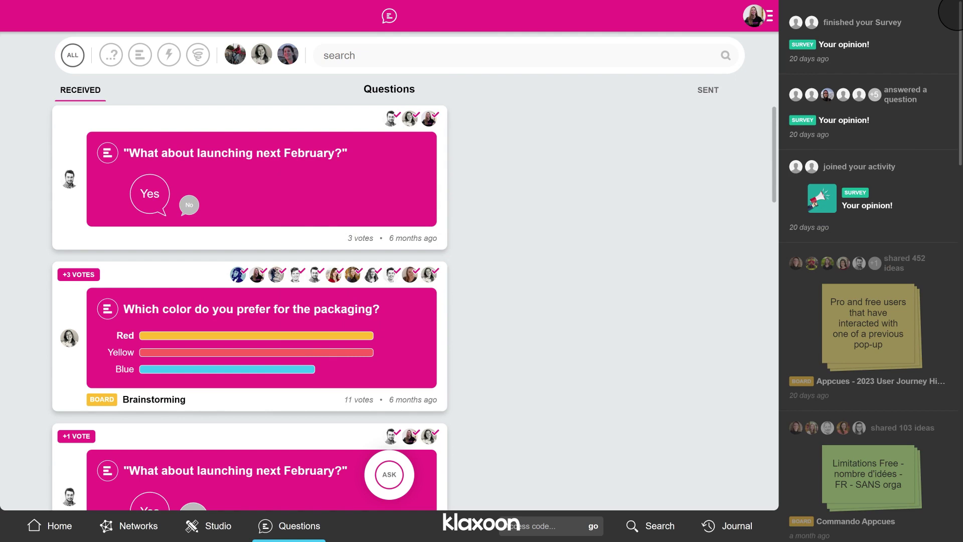
left_click_drag(954, 10, 956, 400)
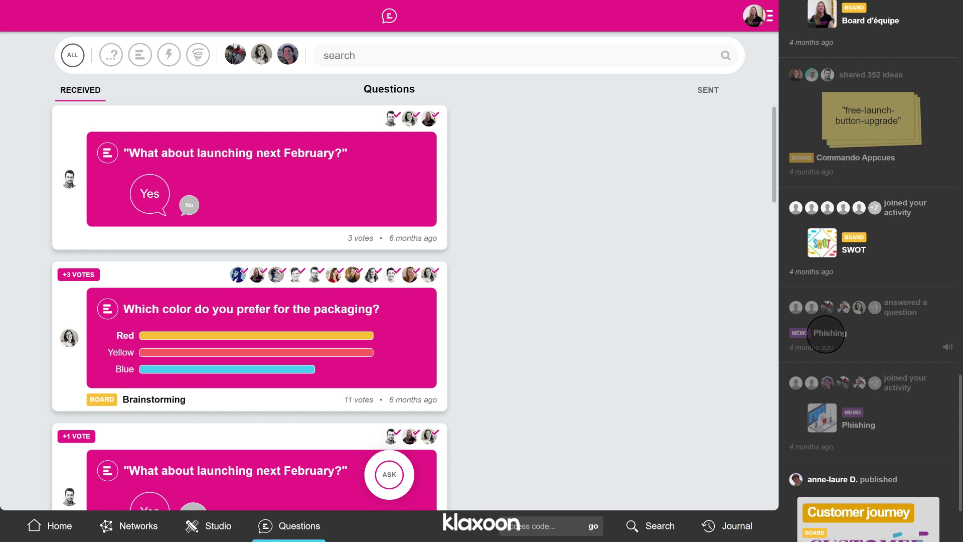
left_click(826, 334)
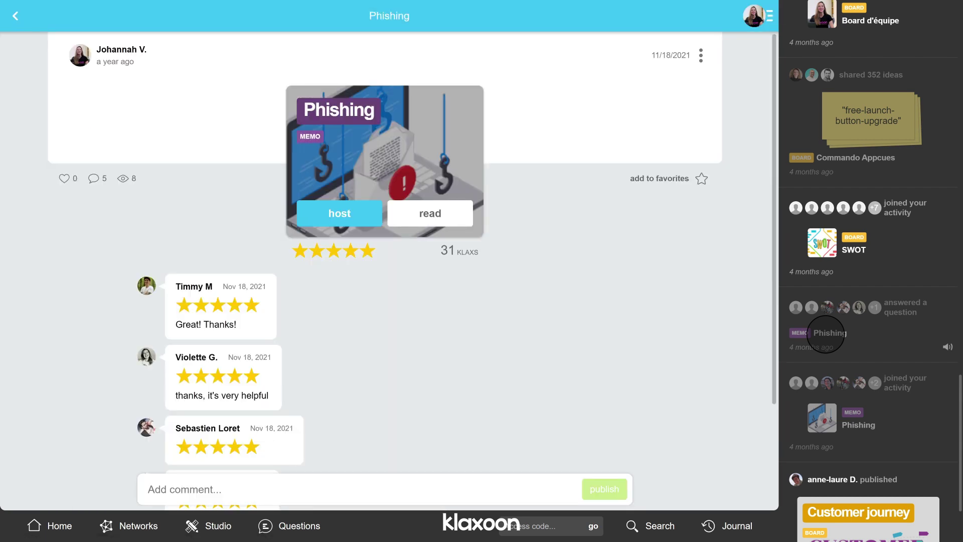